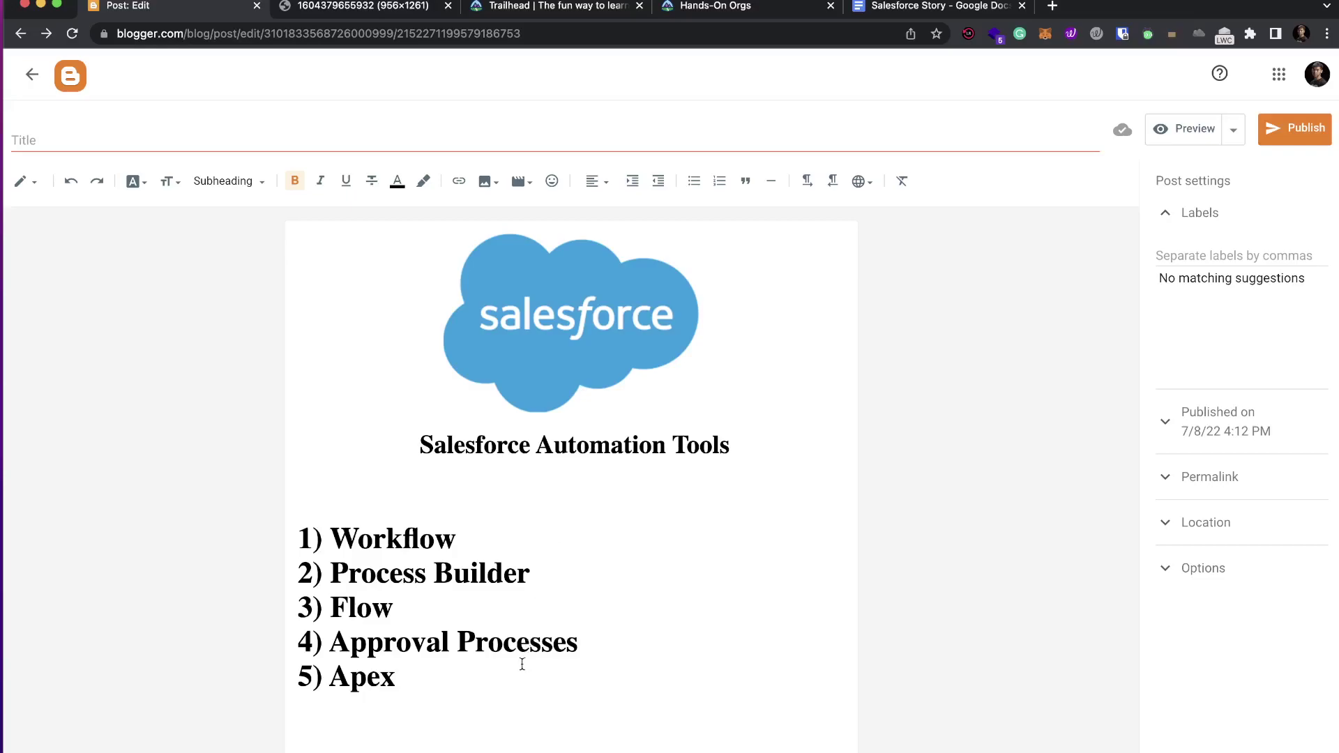
Place the caret after the Apex, Workflow and Flow lines in the blog post.
left_click(432, 690)
left_click(472, 539)
left_click(424, 604)
View the automation tools comparison table image at full size and scroll across it.
left_click(375, 14)
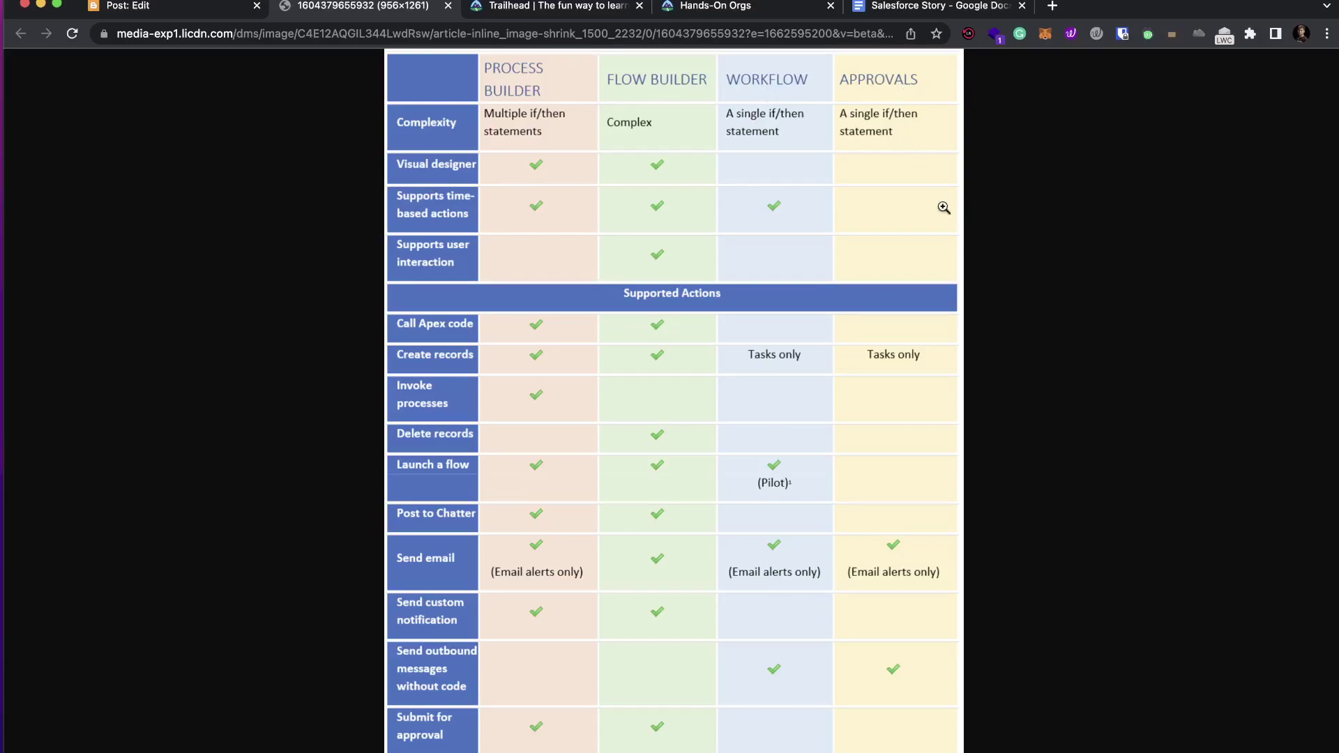
left_click(861, 214)
scroll(860, 214, "up", 3)
scroll(860, 214, "left", 2)
scroll(860, 214, "up", 2)
scroll(860, 214, "left", 3)
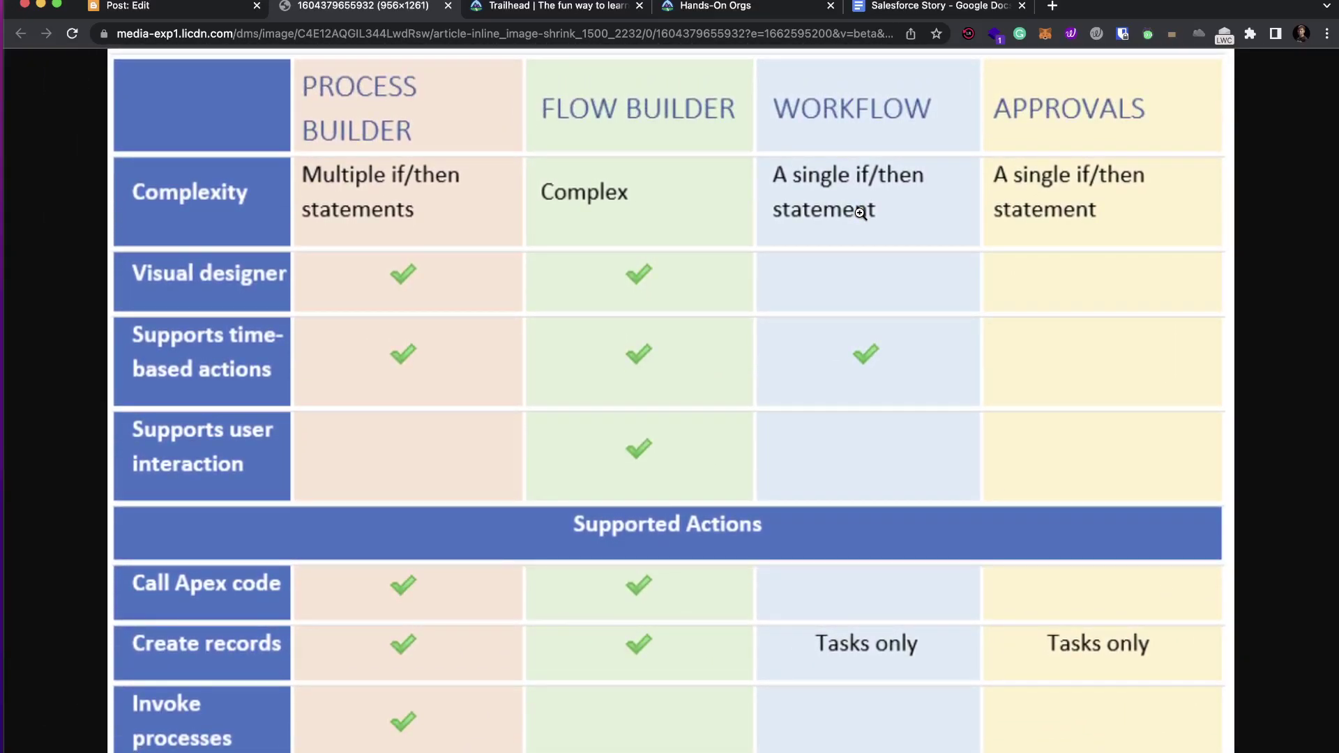
scroll(860, 212, "down", 5)
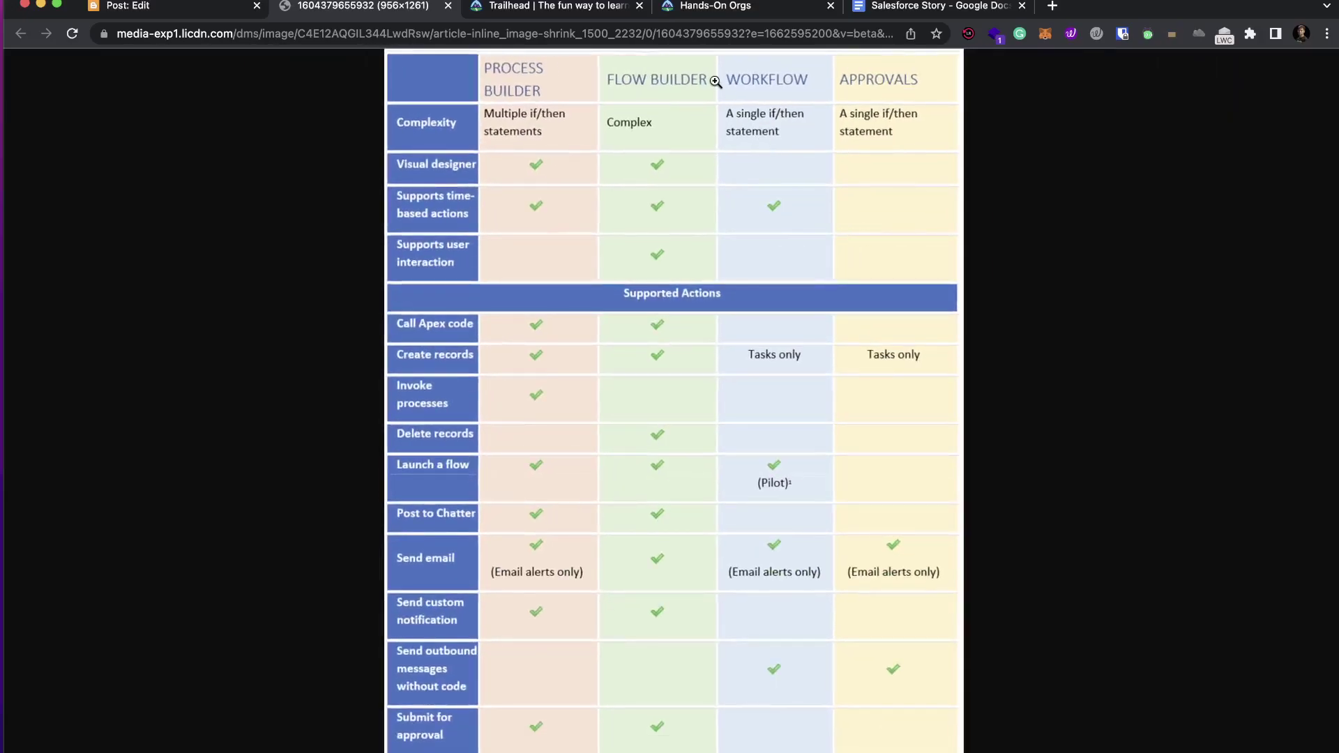
Highlight Workflow in the blog post, then launch the Empathetic Hawk Playground org from Hands-On Orgs.
left_click(227, 10)
left_click_drag(456, 539, 340, 540)
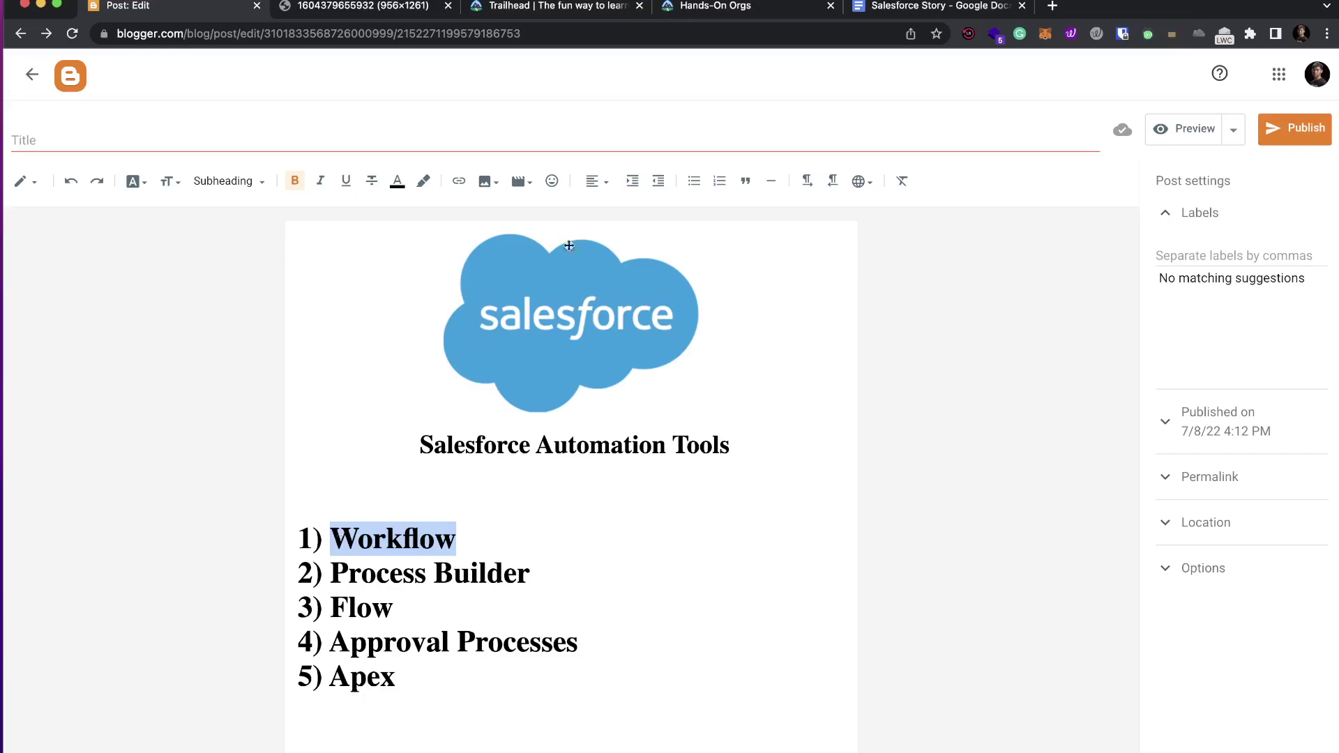
left_click(708, 8)
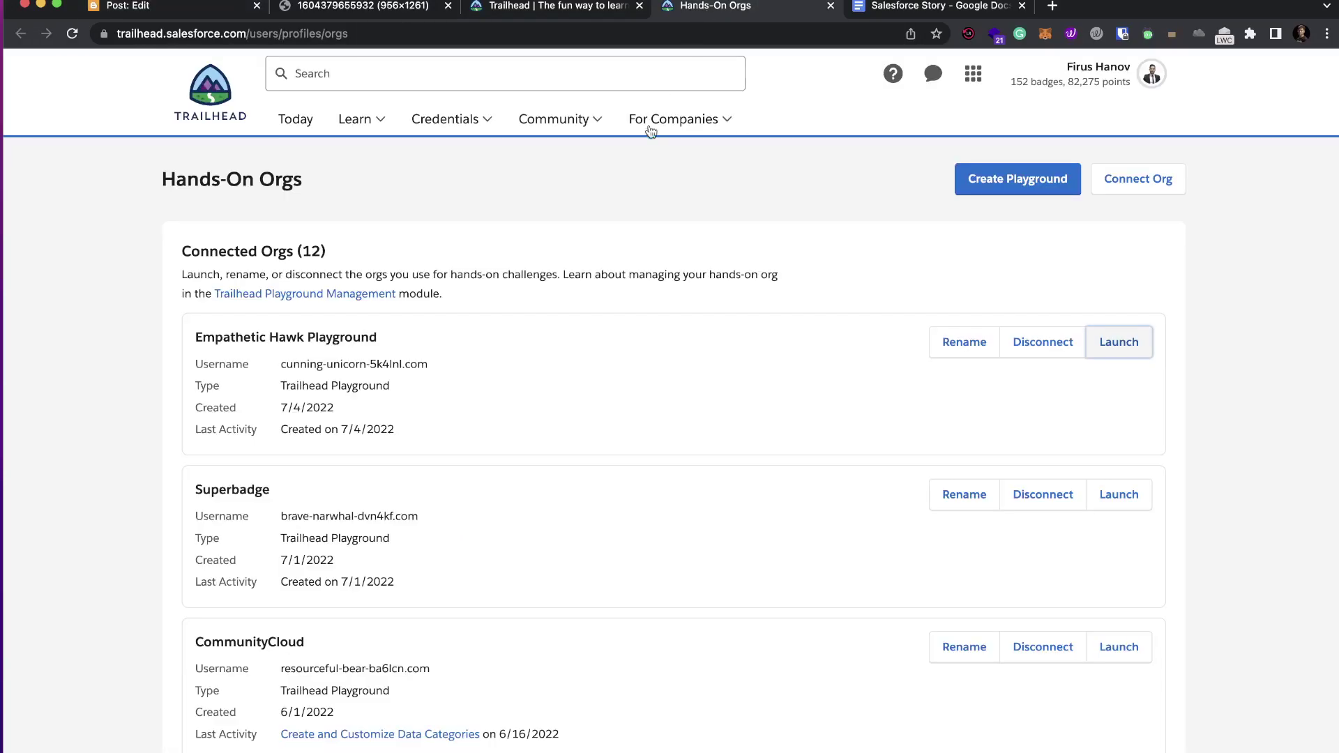
left_click(1110, 342)
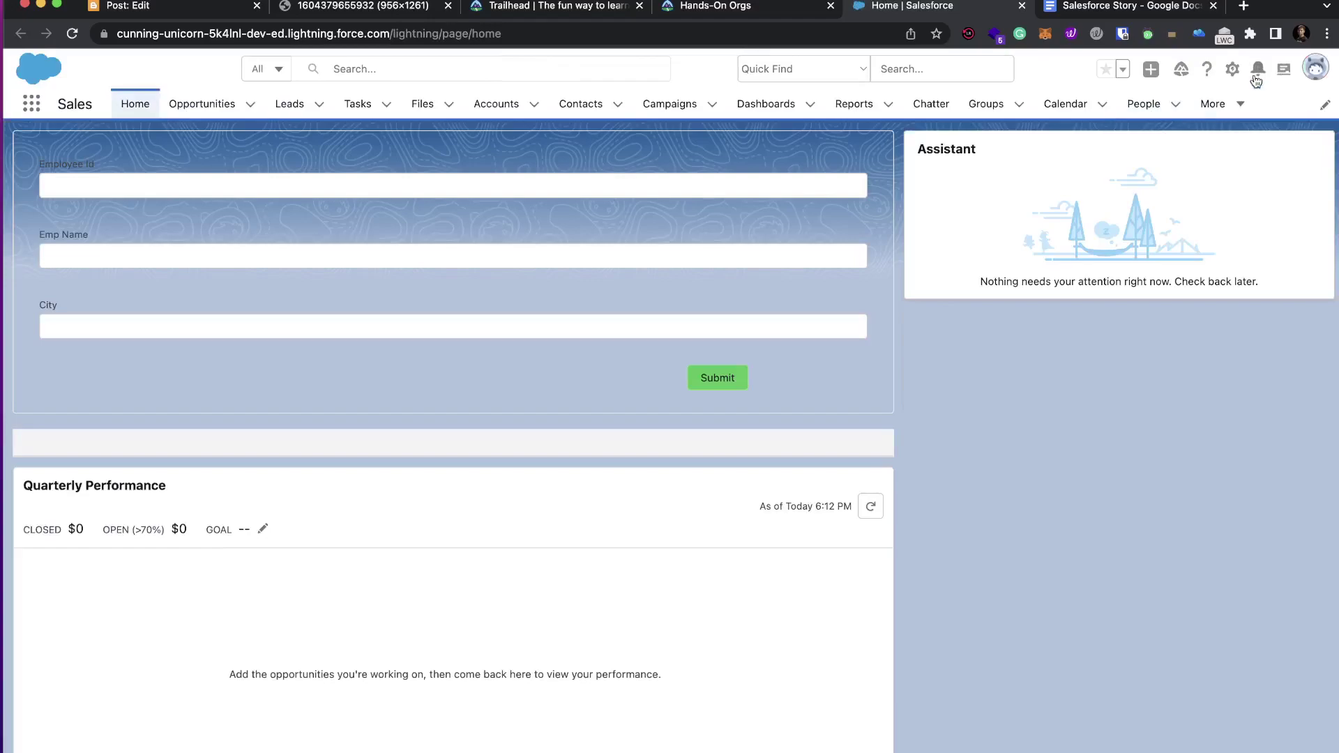
From the gear menu's Setup, search Quick Find for 'workflow' and open Workflow Rules.
left_click(1258, 76)
left_click(1234, 75)
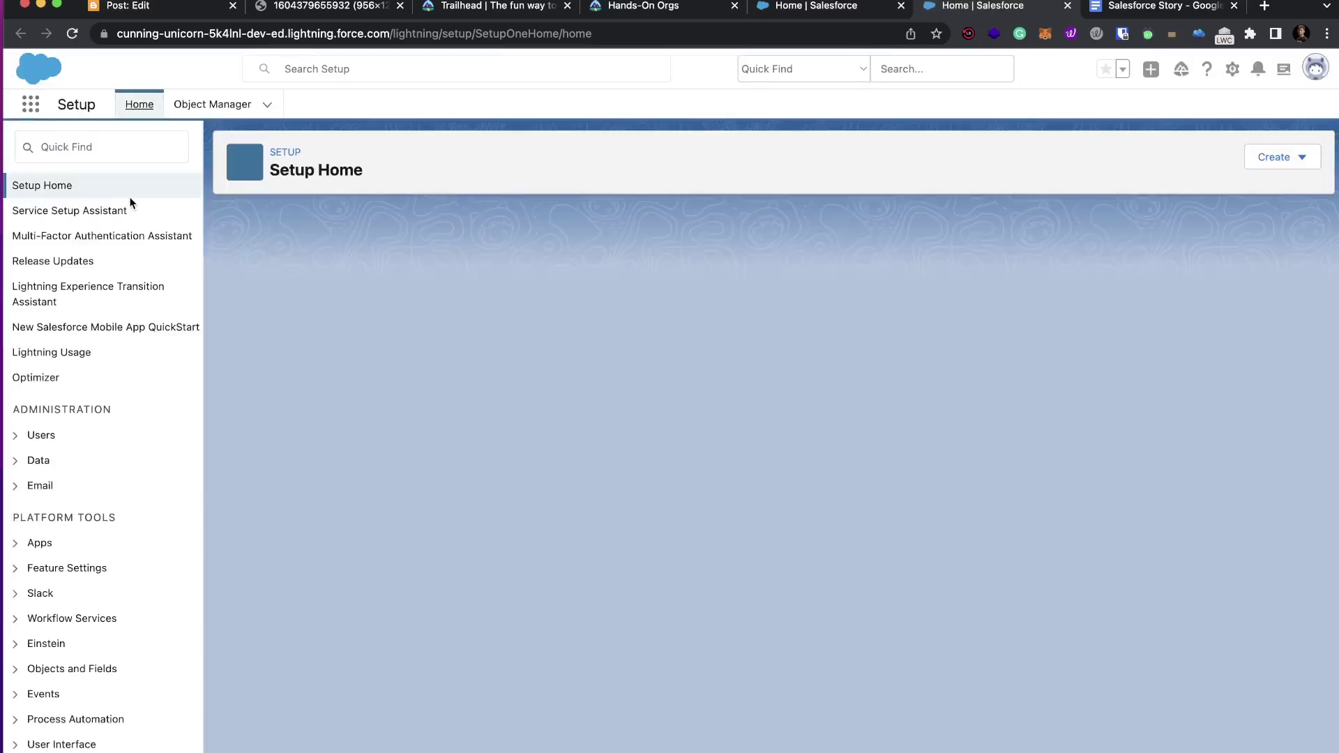
left_click(127, 148)
type("workflow")
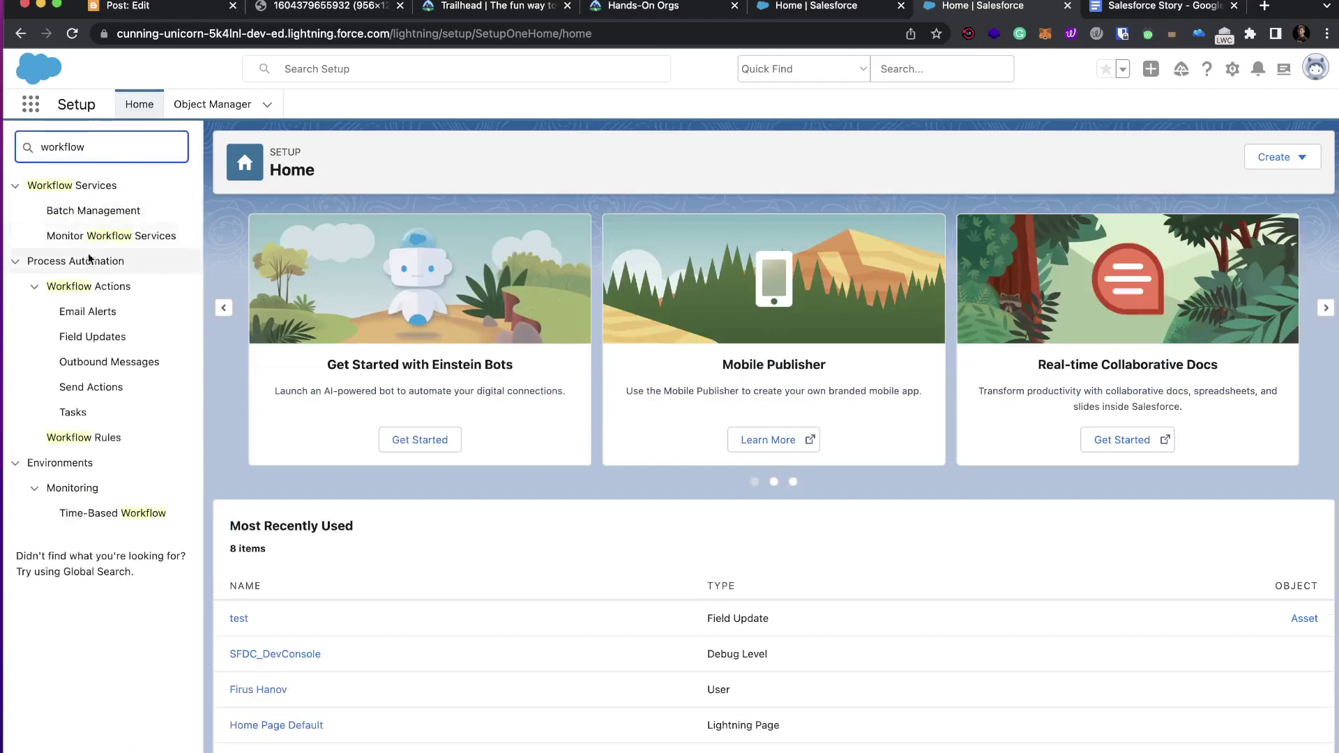
left_click(84, 440)
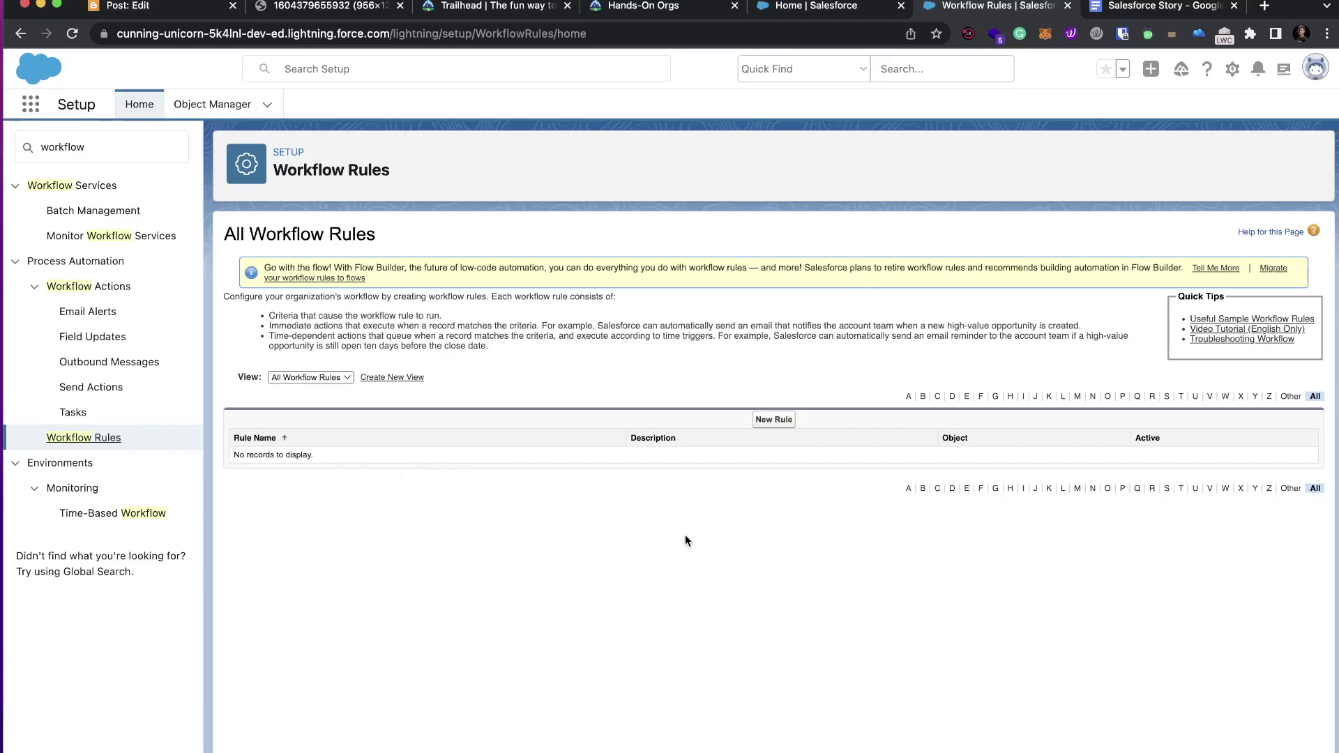
Start a New Rule on the Workflow Rules page, then switch back to the Blogger post.
left_click(771, 420)
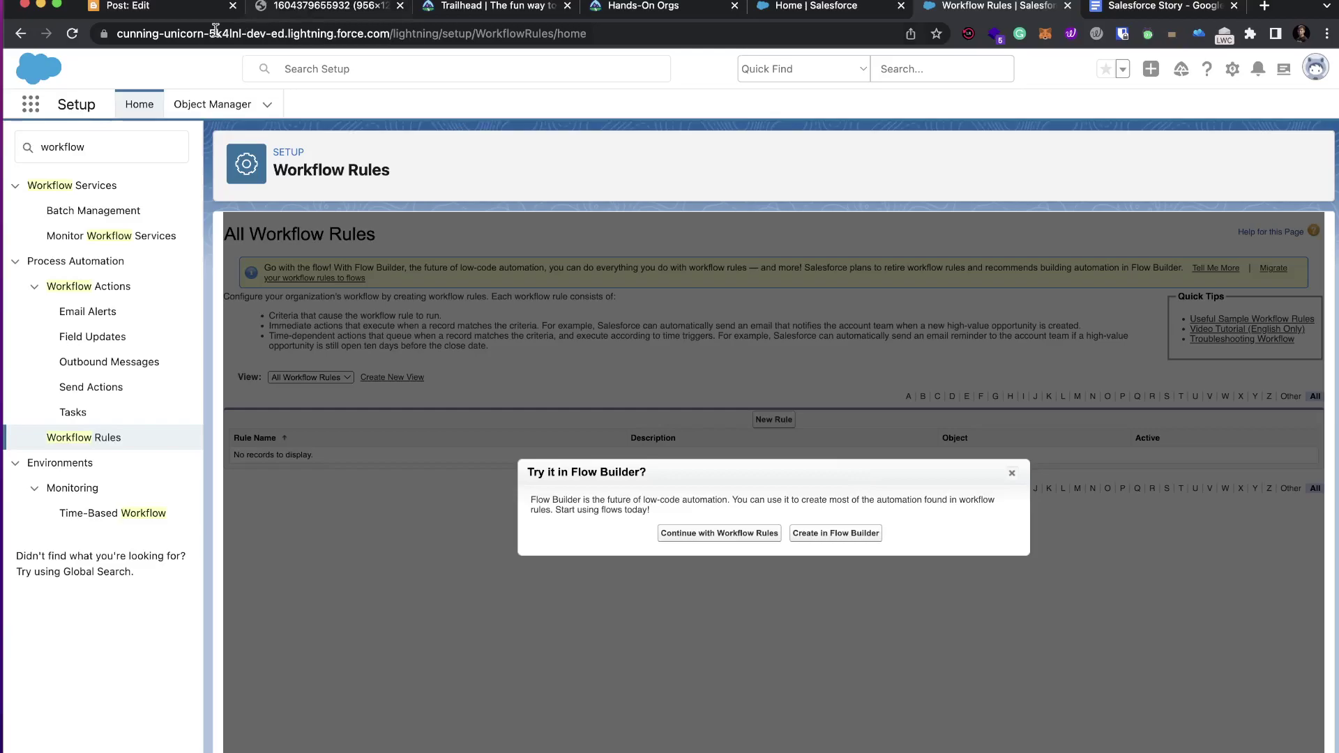
left_click(194, 14)
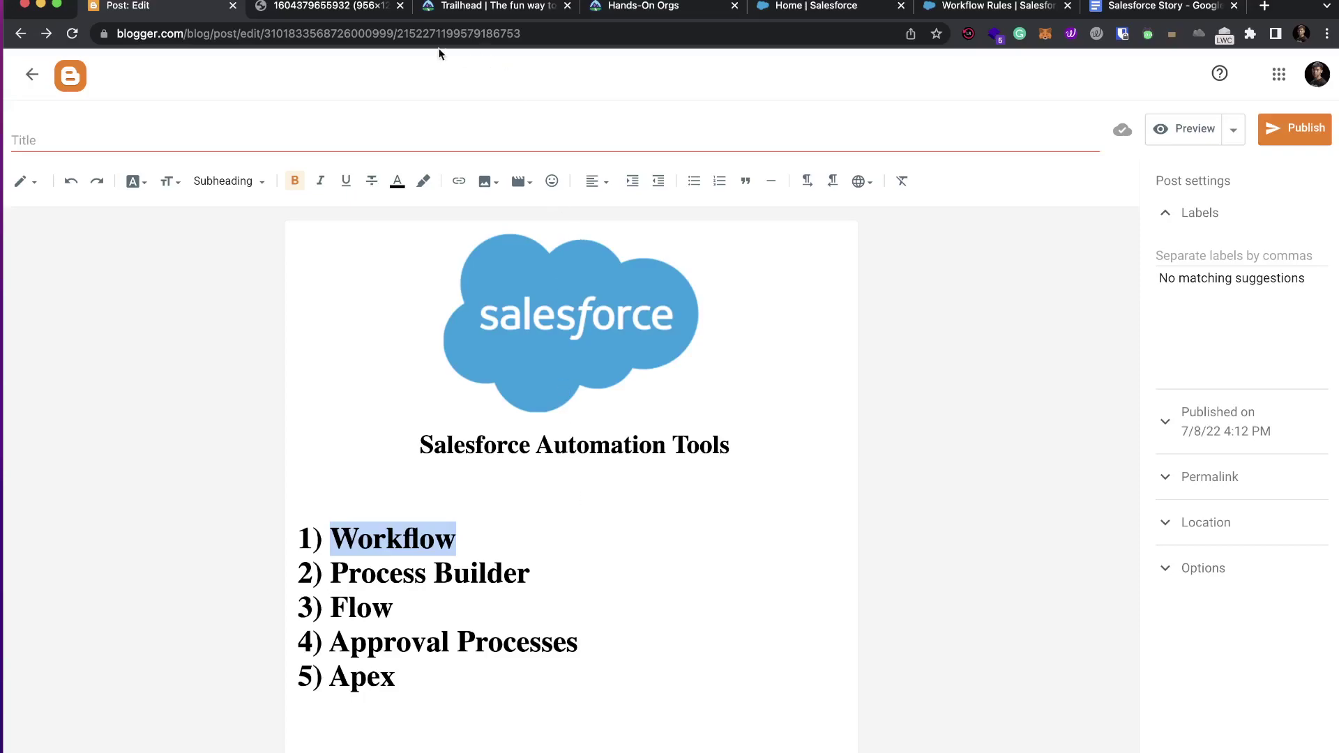
Switch back to the Salesforce Workflow Rules browser tab.
left_click(990, 5)
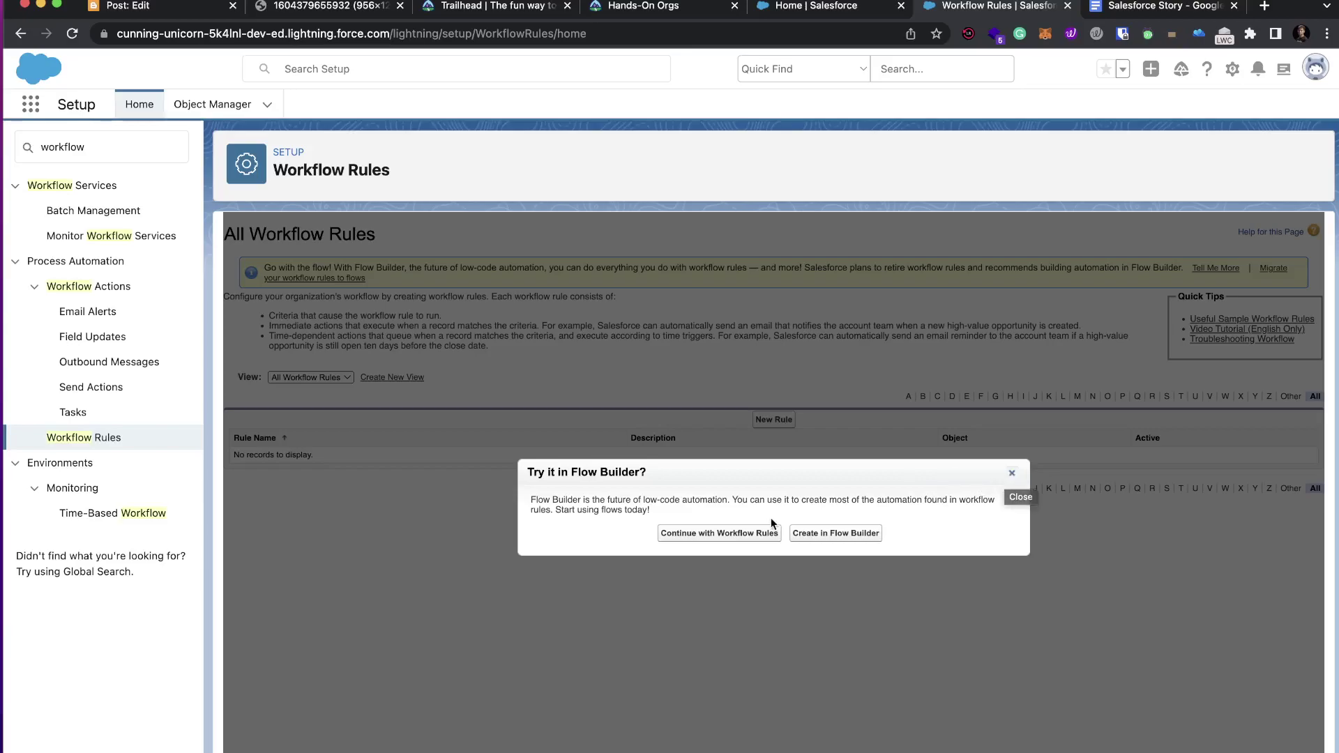
Continue with Workflow Rules and open the Object dropdown in the New Workflow Rule wizard.
left_click(755, 532)
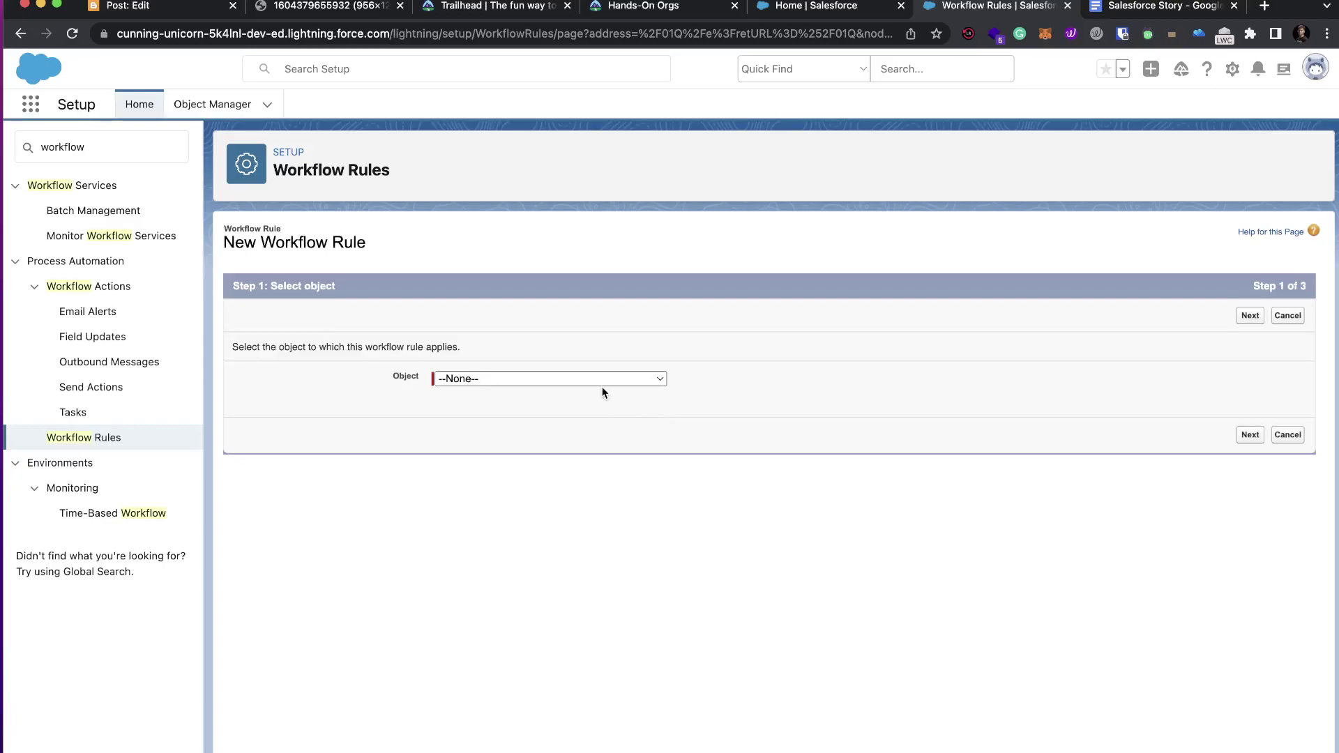
left_click(526, 378)
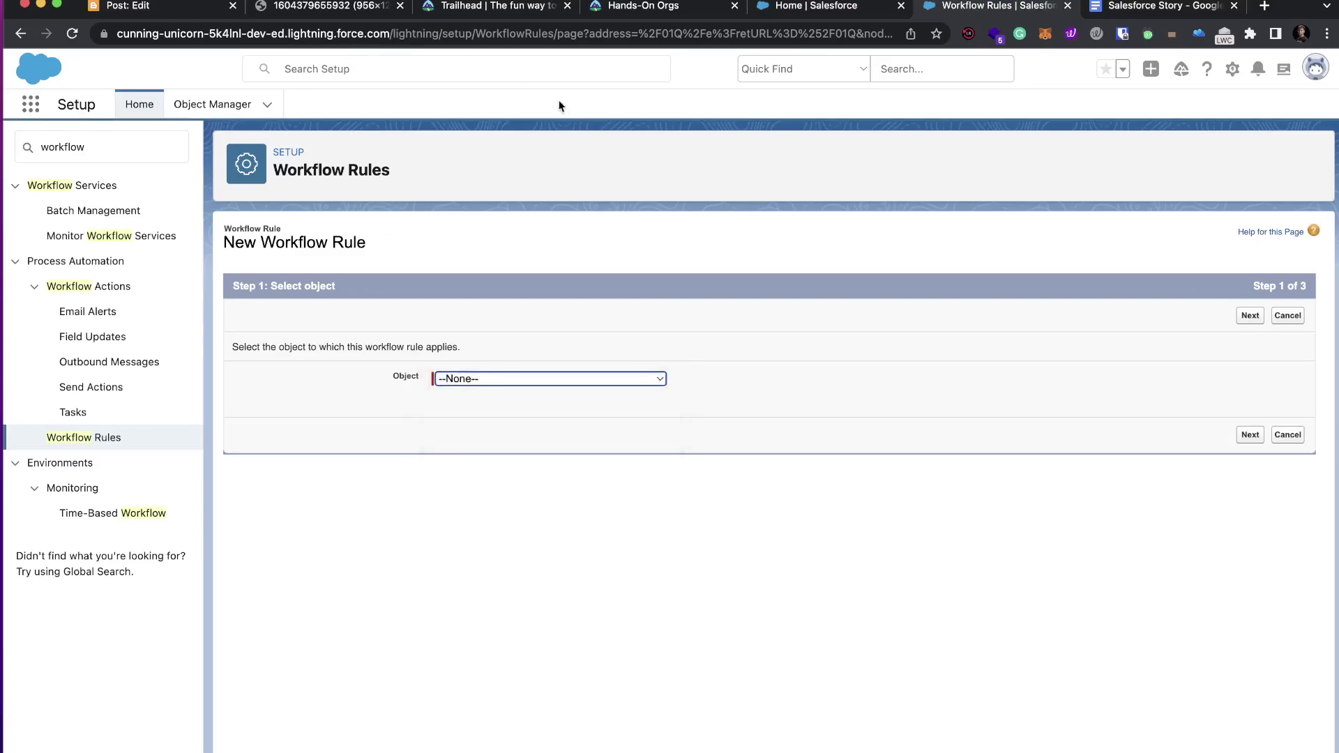
Highlight Workflow and Process Builder in the blog post list, then return to the comparison image.
left_click(120, 6)
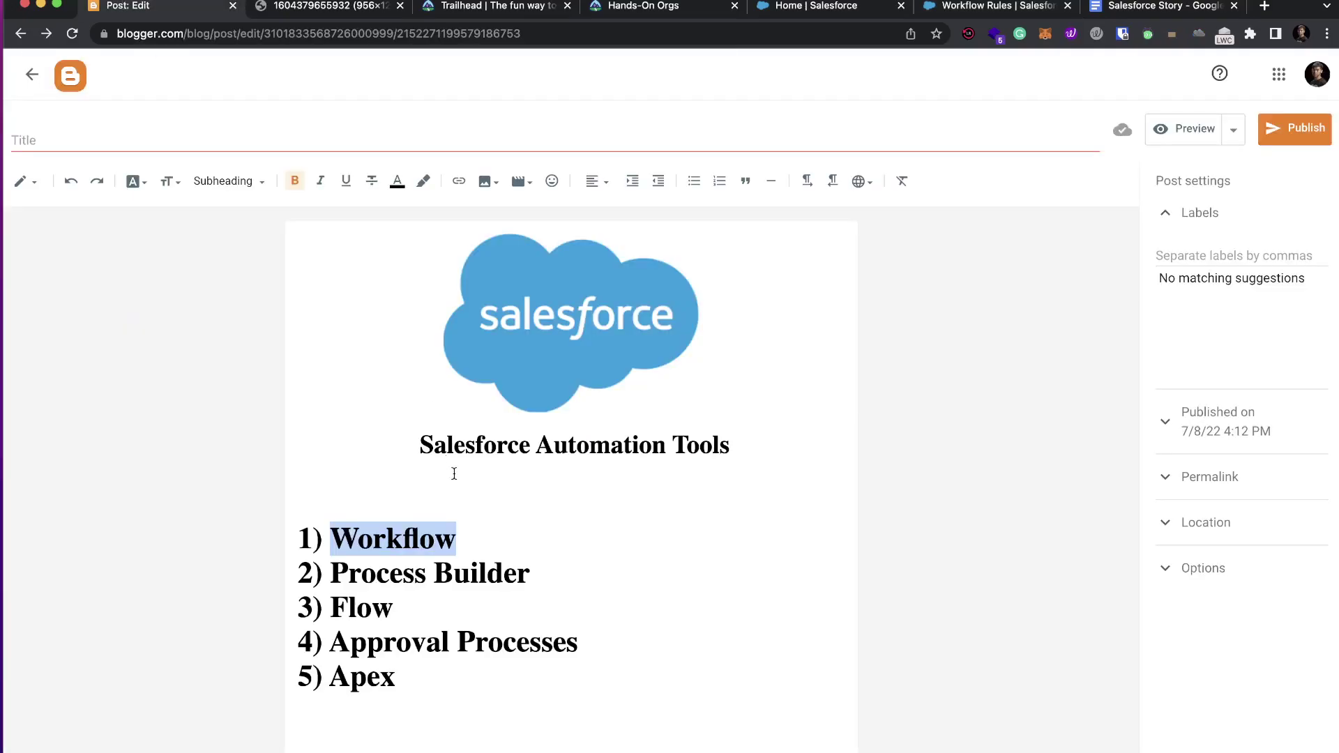
left_click(484, 522)
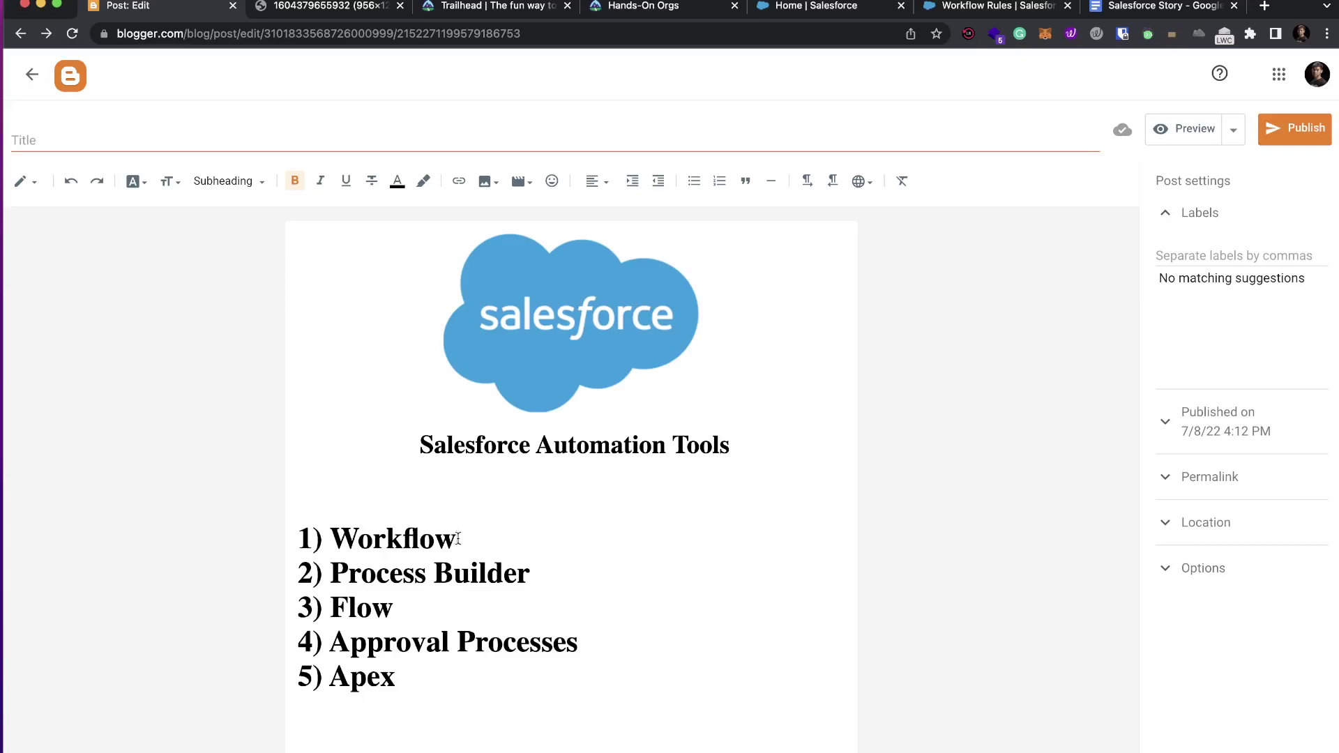
left_click_drag(456, 538, 338, 538)
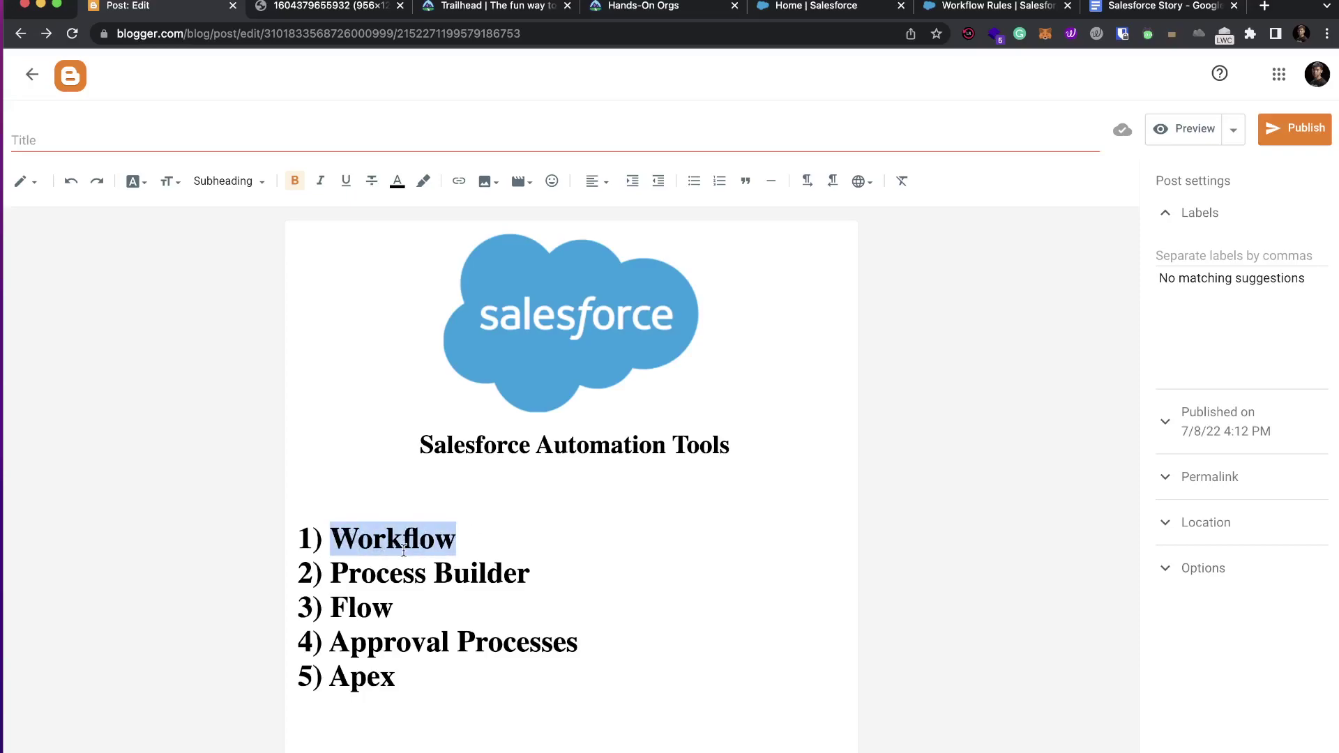
left_click(464, 537)
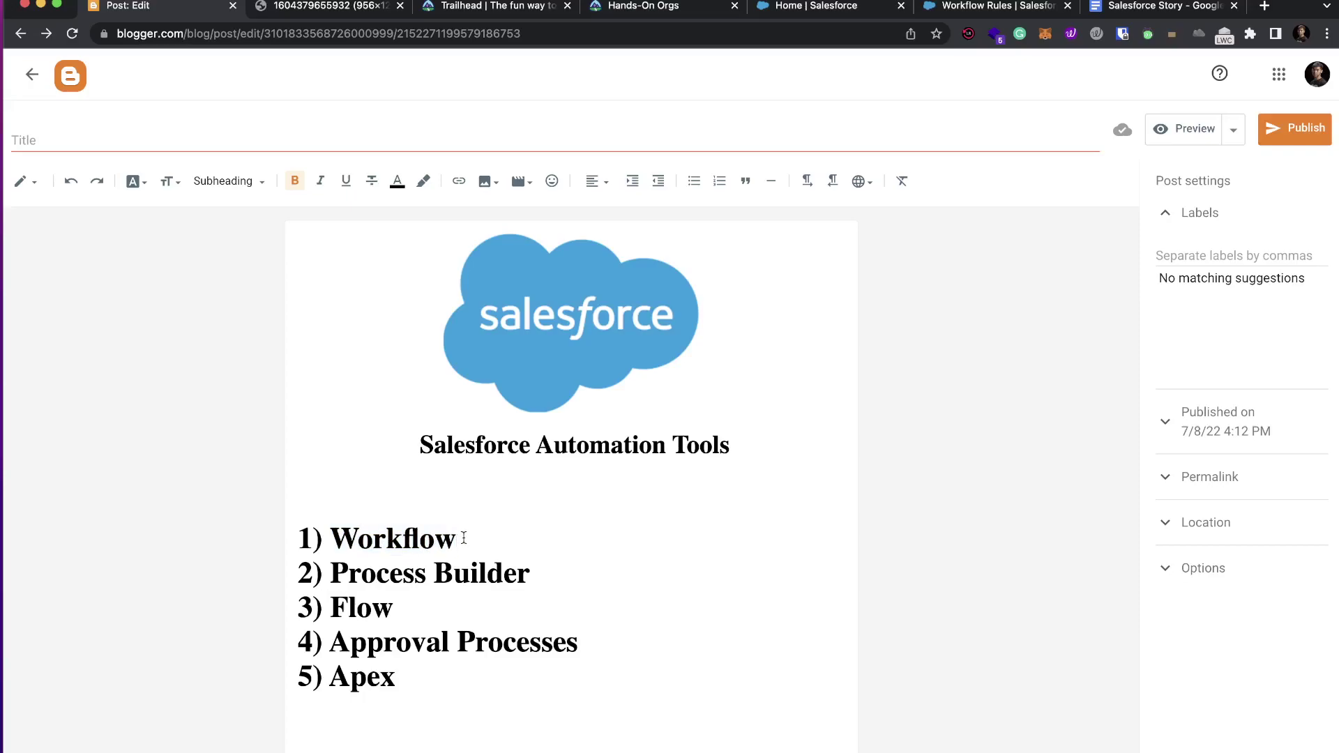
left_click(536, 575)
left_click_drag(535, 575, 330, 576)
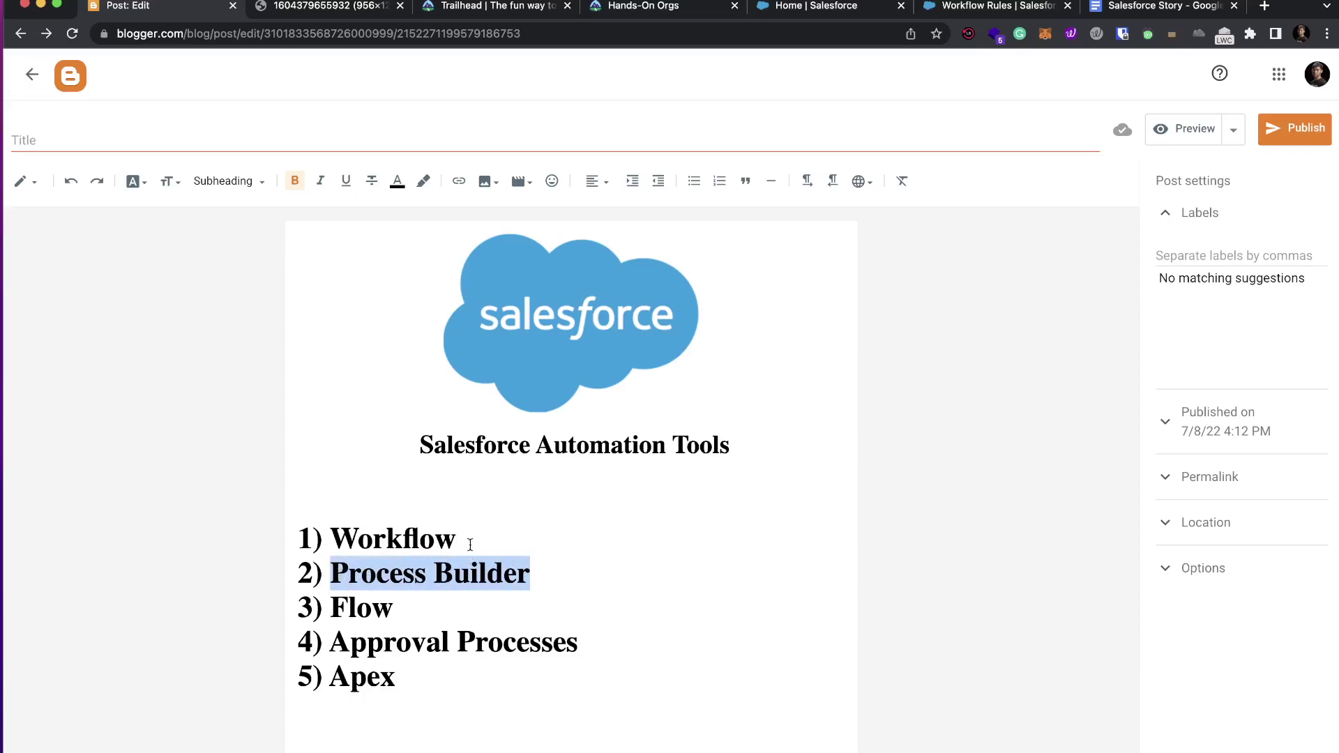
left_click(495, 569)
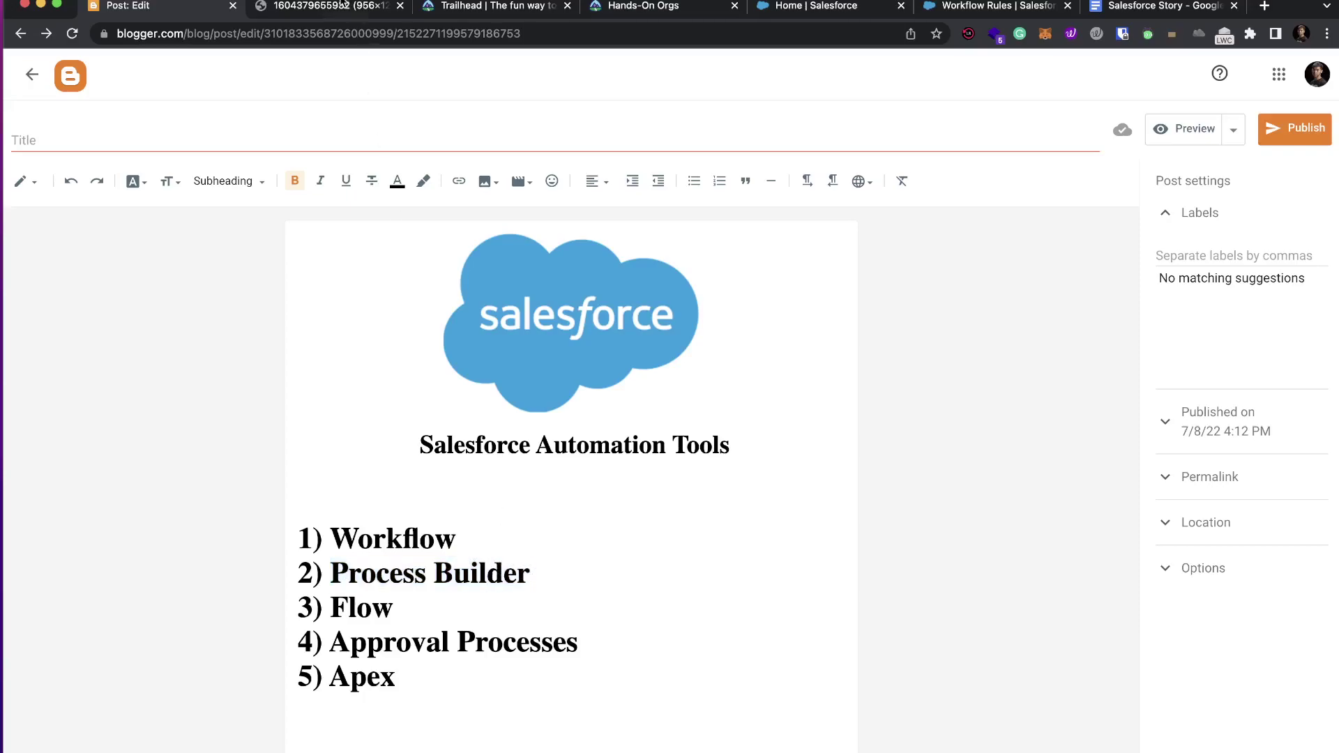
left_click(328, 7)
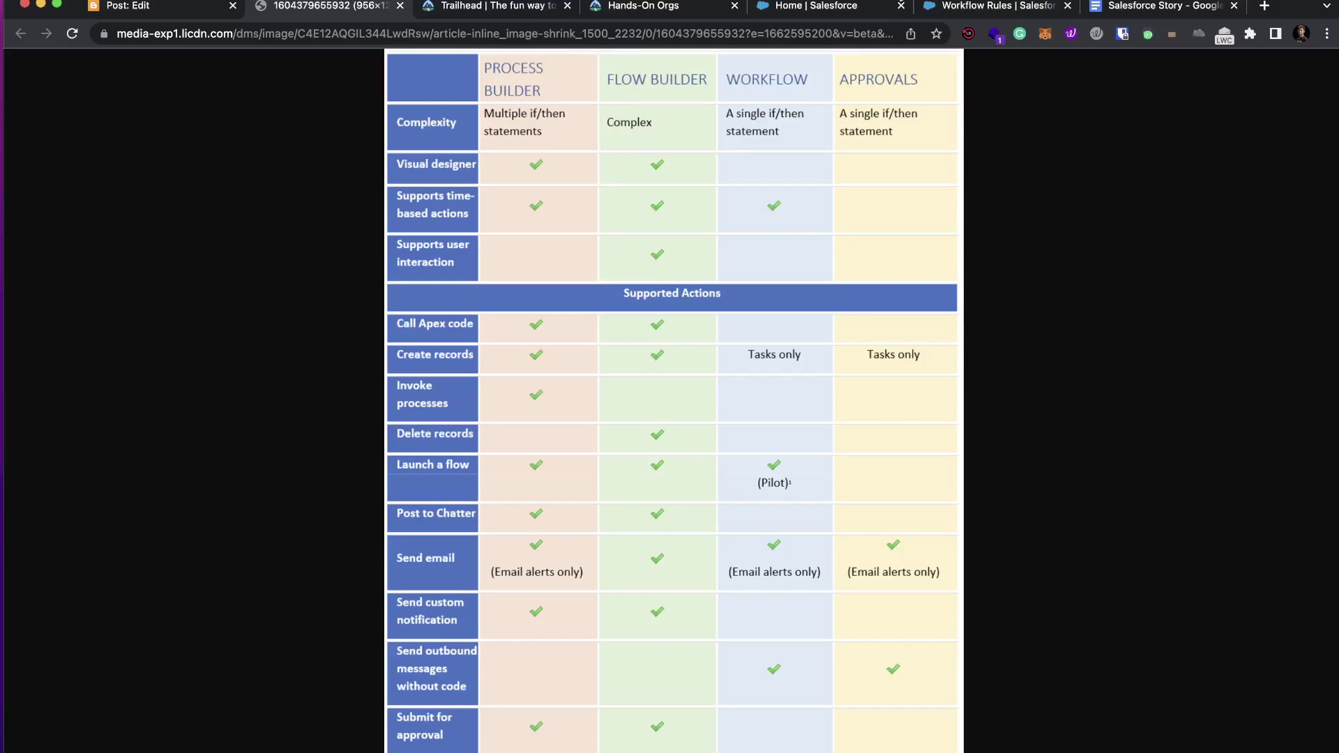
Replace the Setup Quick Find term 'workflow' with 'flow' and open the Flows page.
left_click(991, 6)
left_click(114, 151)
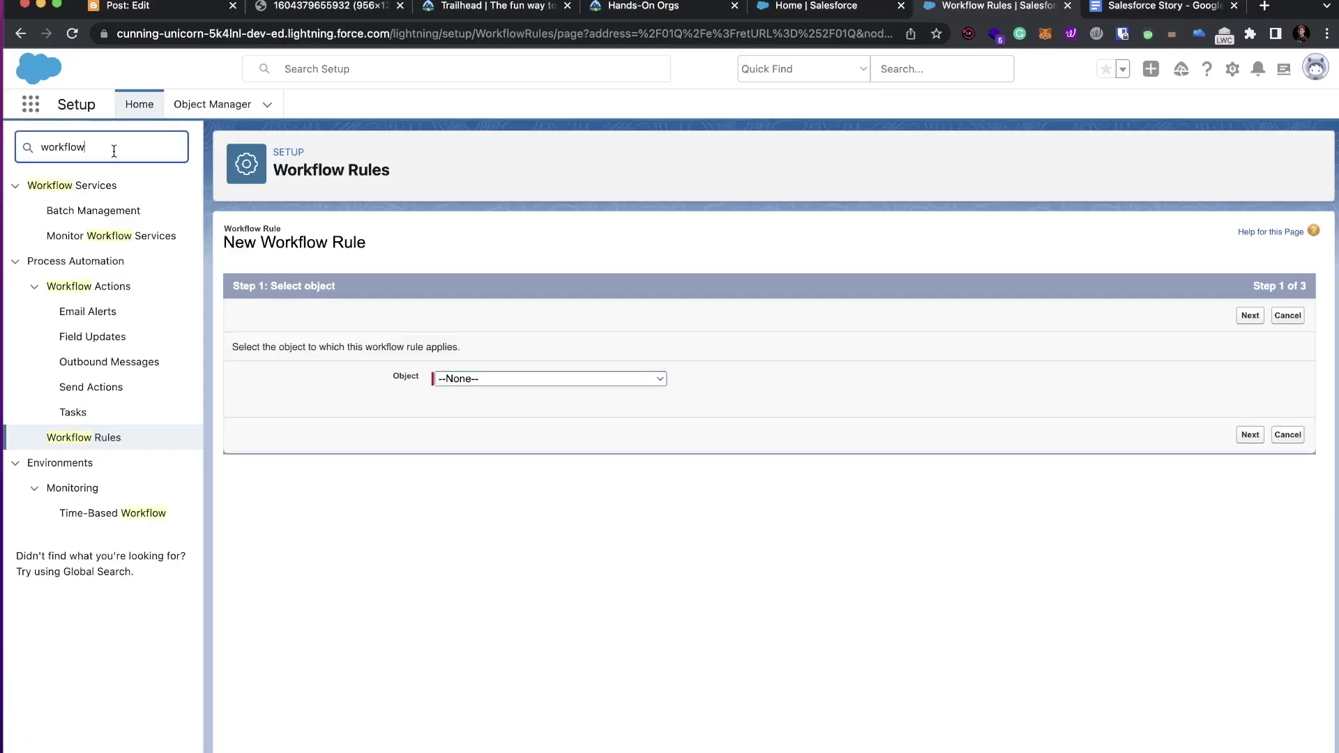
double_click(114, 151)
key("BackSpace")
type("flow")
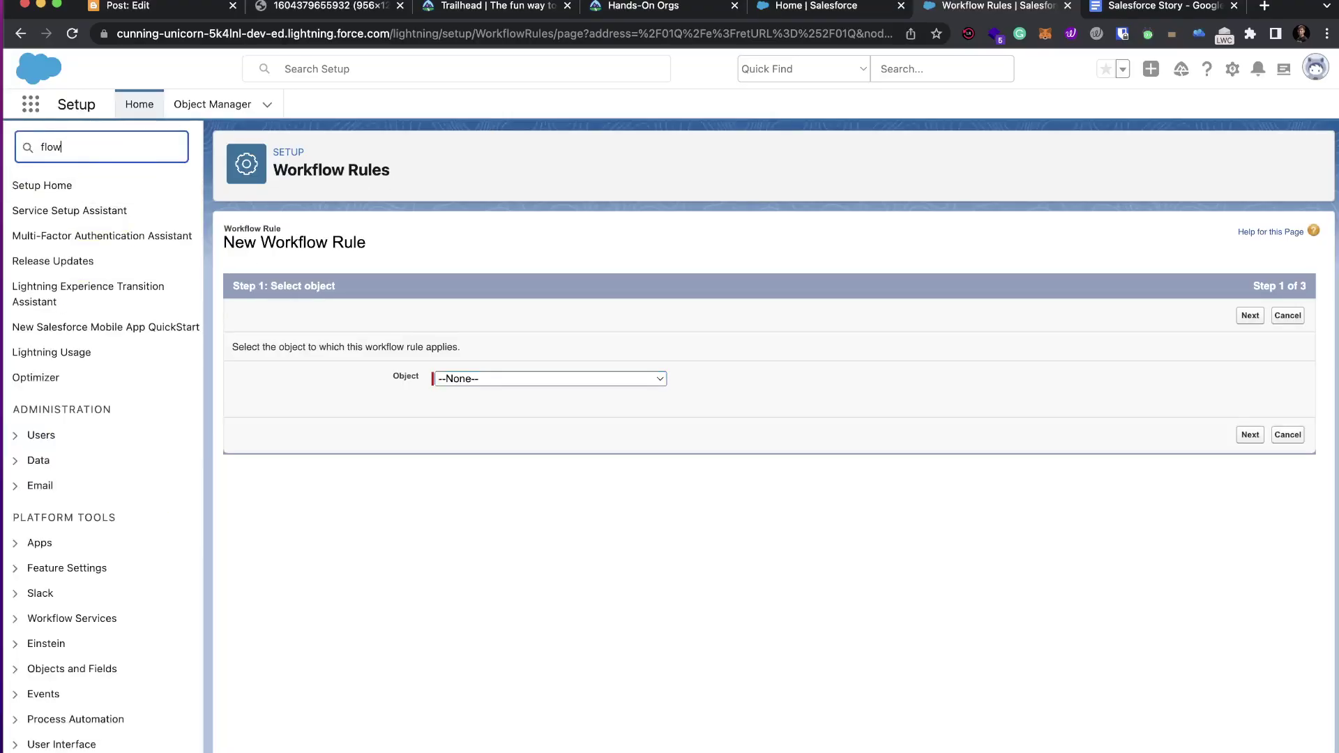
left_click(58, 387)
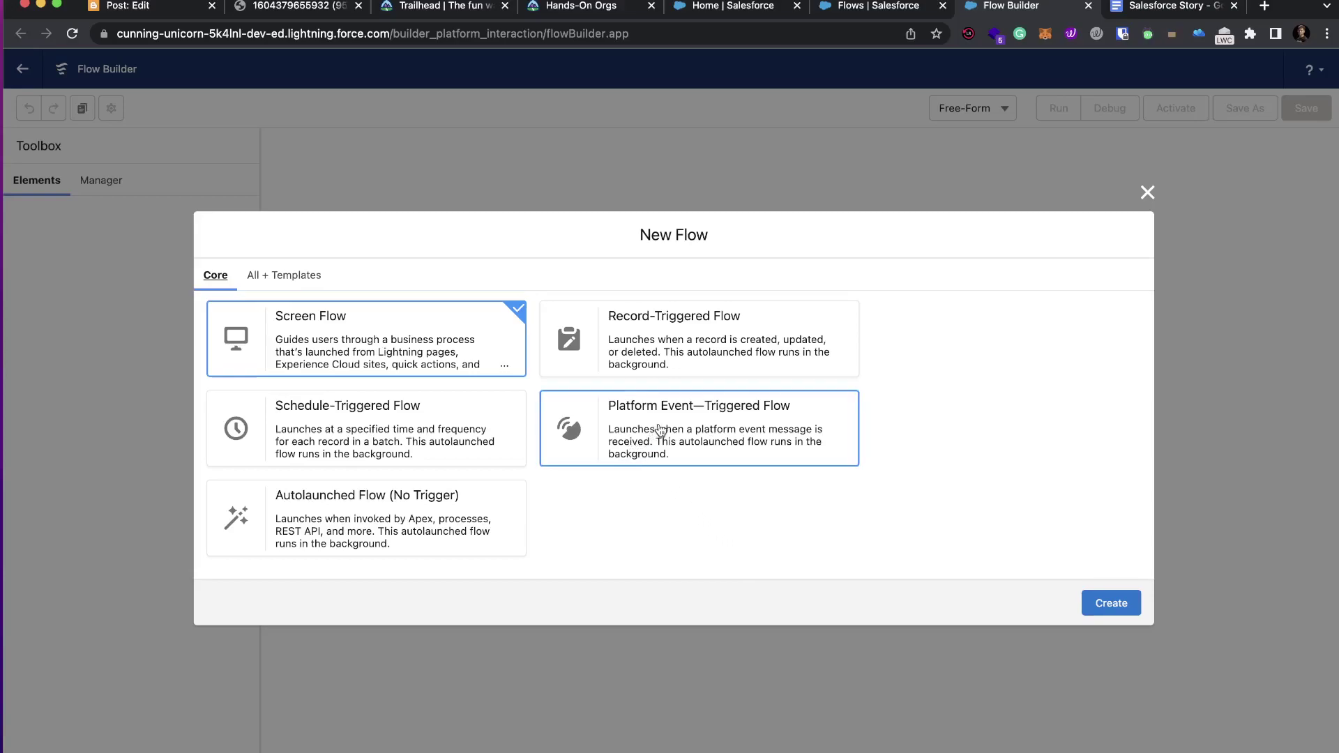
Select the Record-Triggered, Screen, Schedule-Triggered and Autolaunched flow types in turn.
left_click(658, 349)
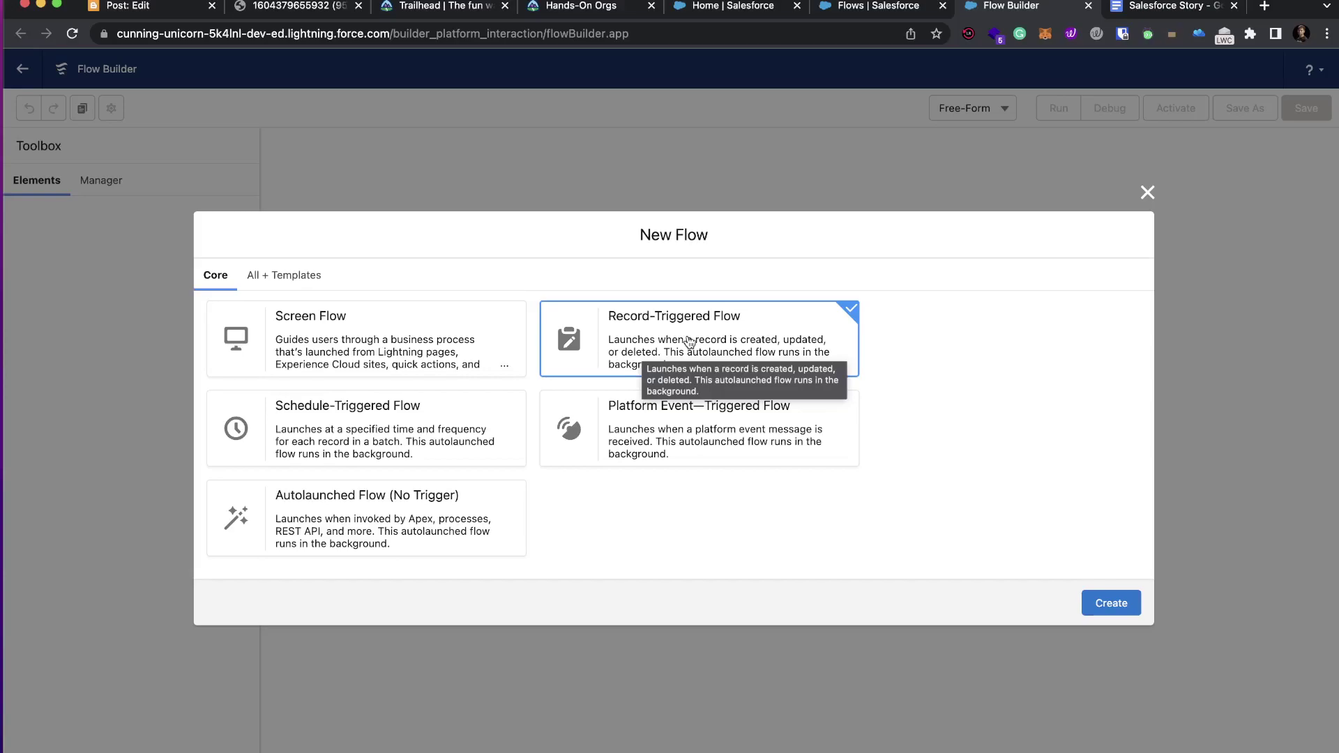
left_click(515, 345)
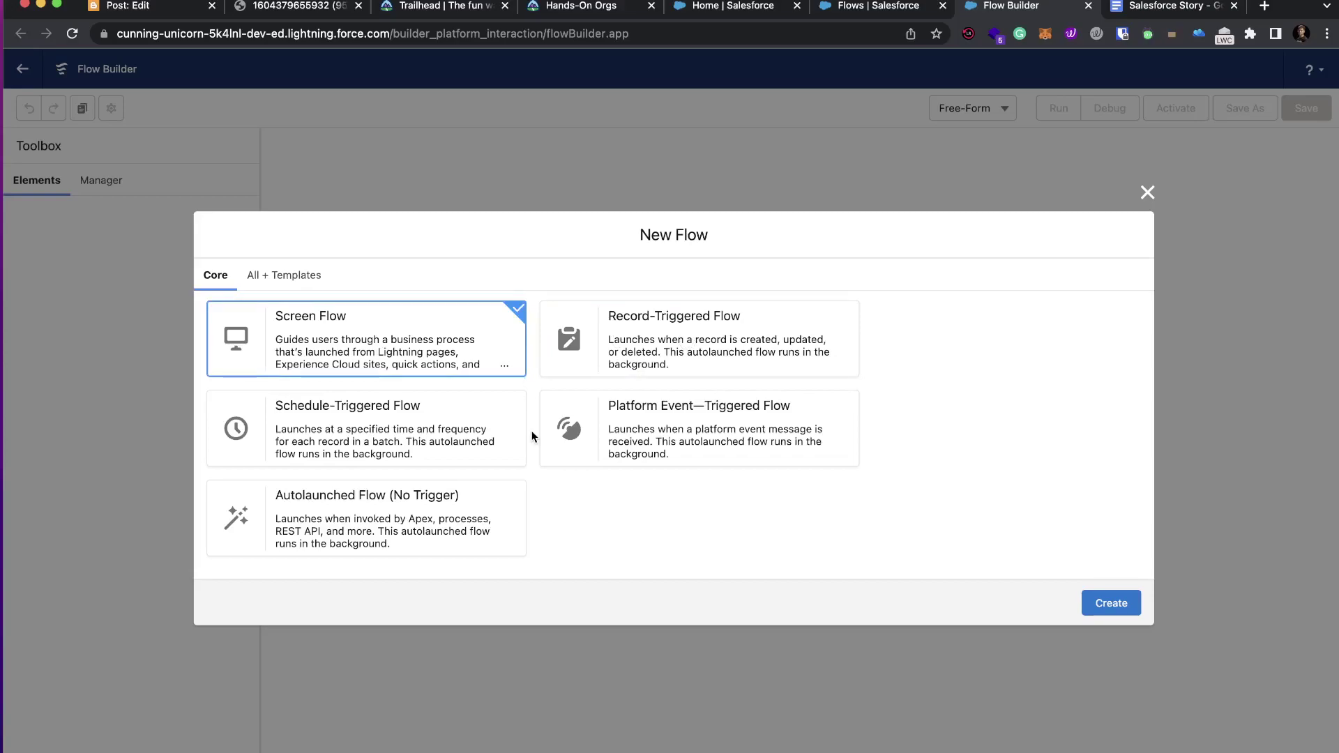
left_click(500, 435)
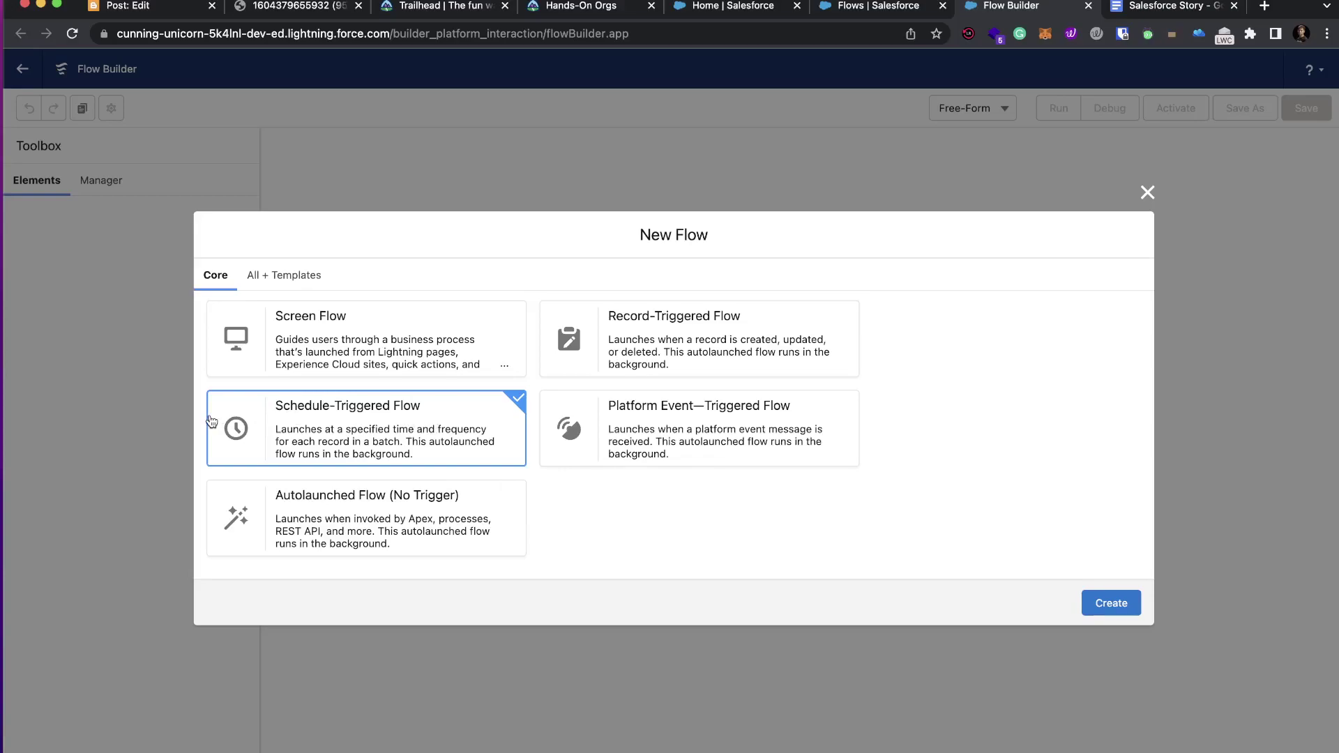
left_click(251, 514)
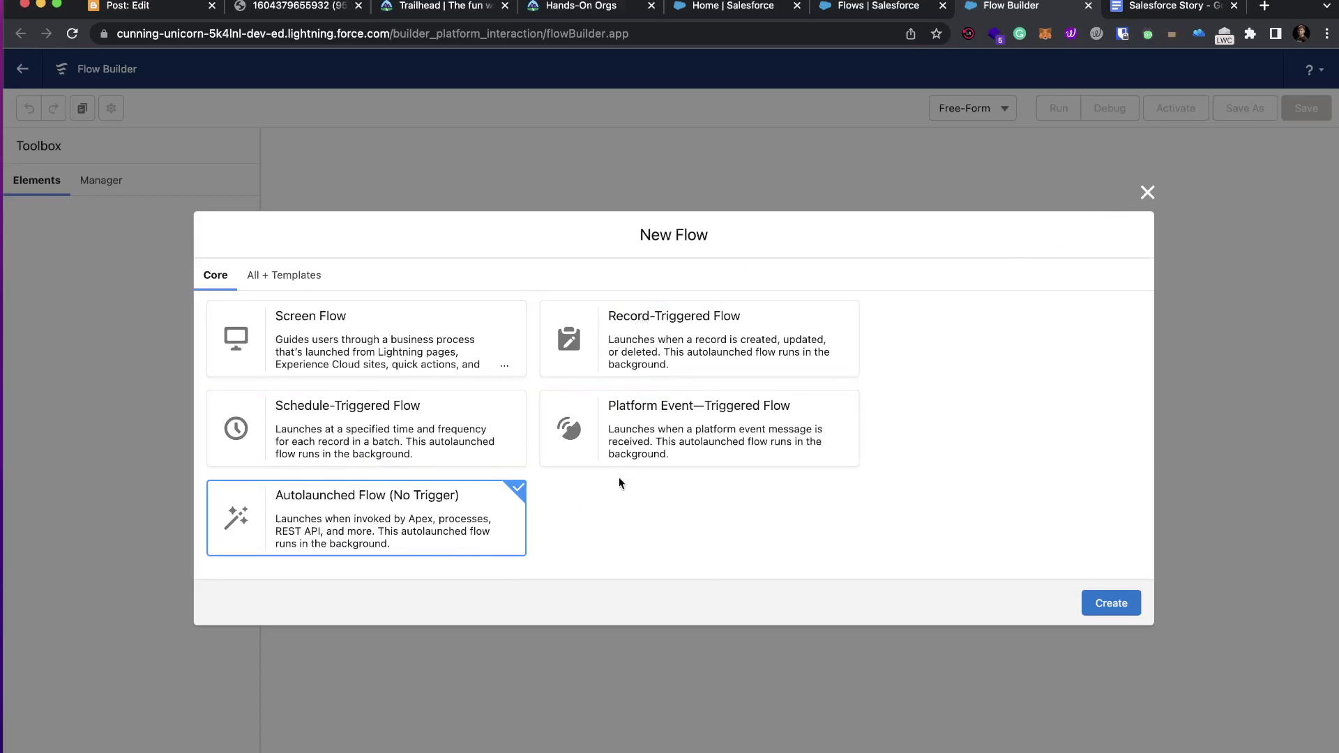
Close the New Flow dialog, clear the Quick Find filter, and return to the comparison chart.
left_click(1147, 194)
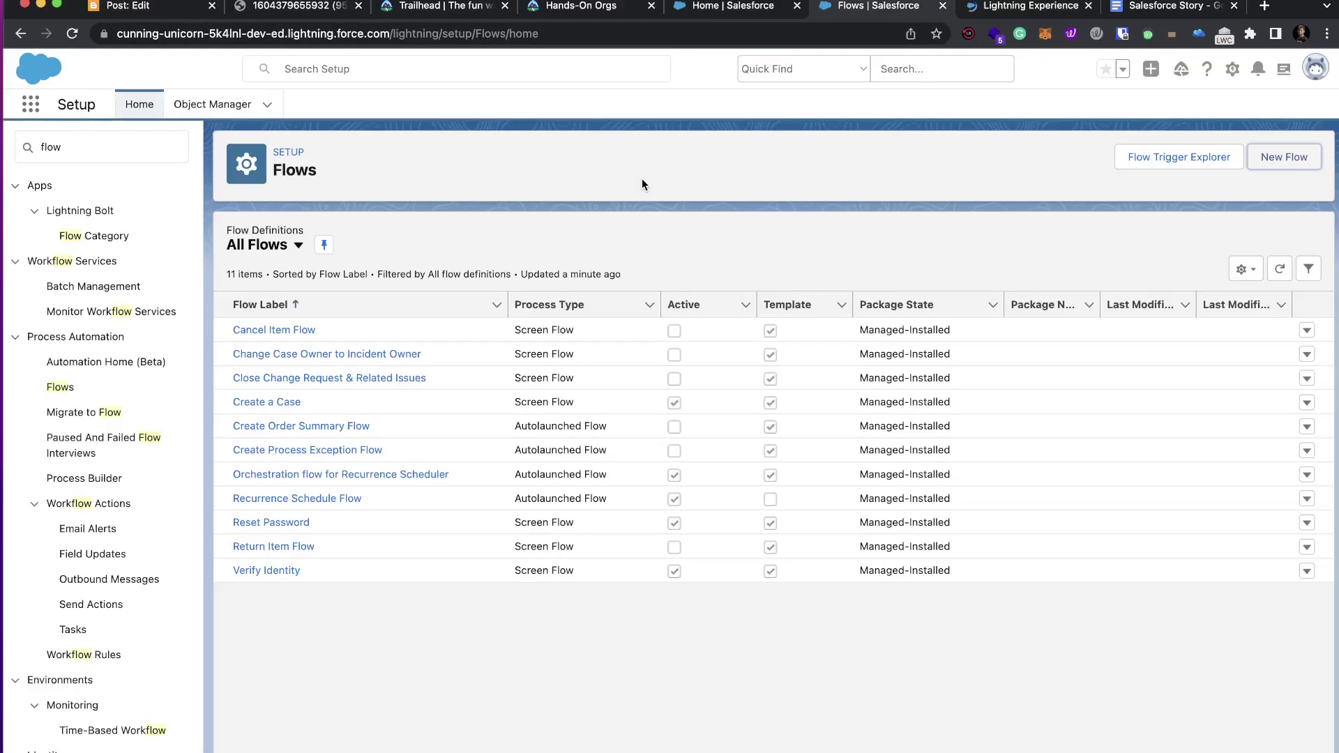
left_click(120, 143)
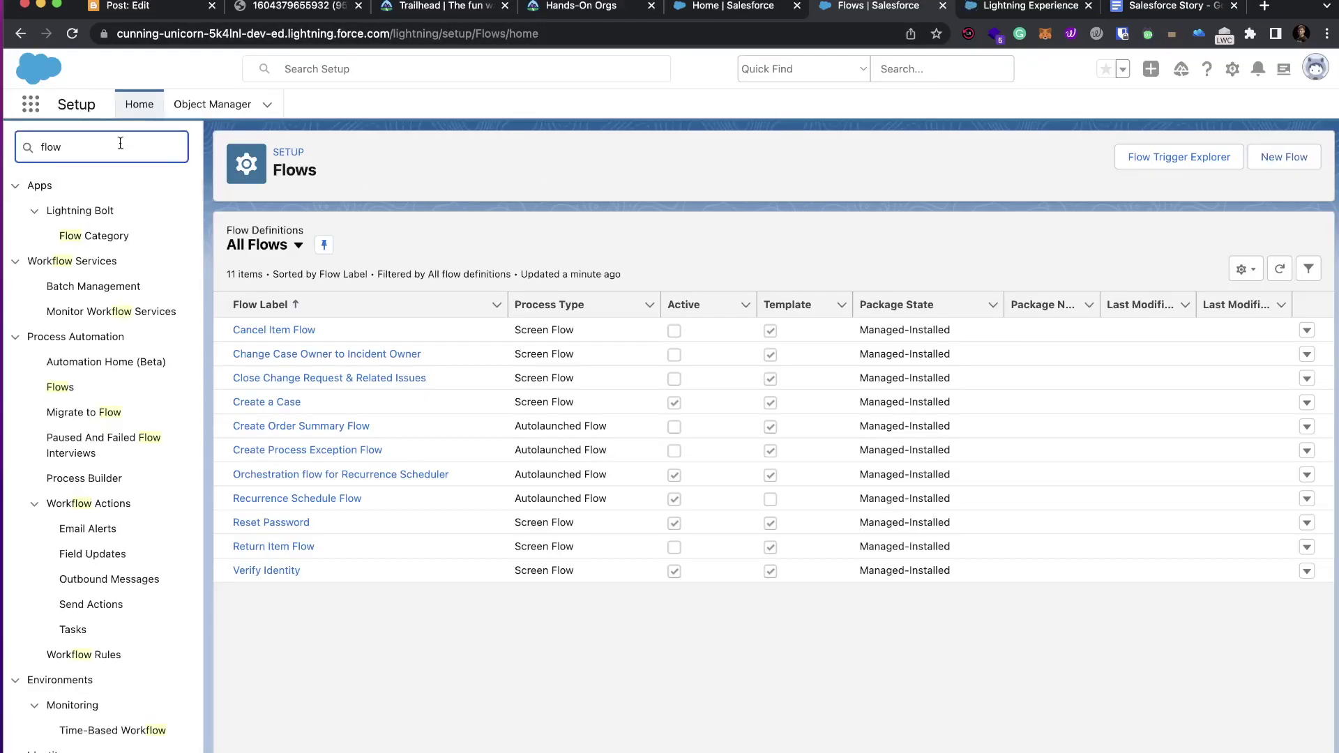
key("super+a")
key("BackSpace")
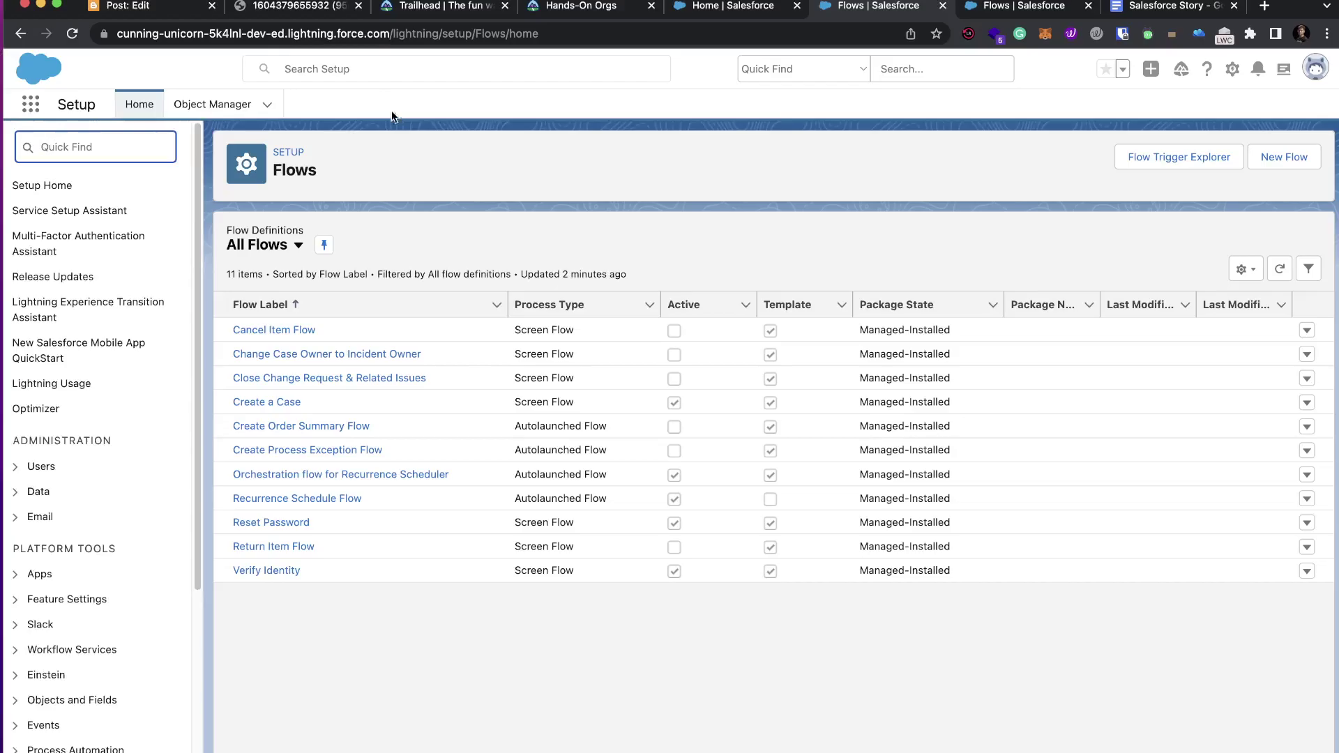
left_click(311, 10)
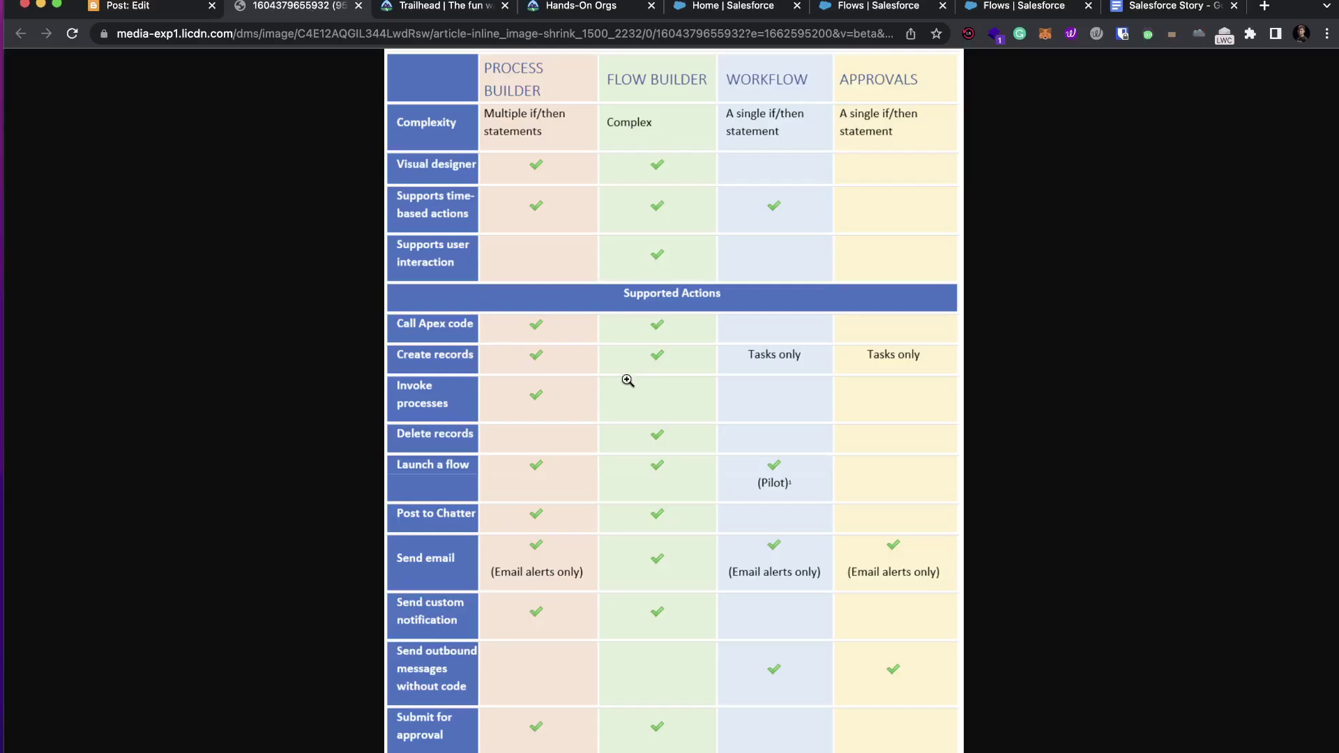
left_click(635, 336)
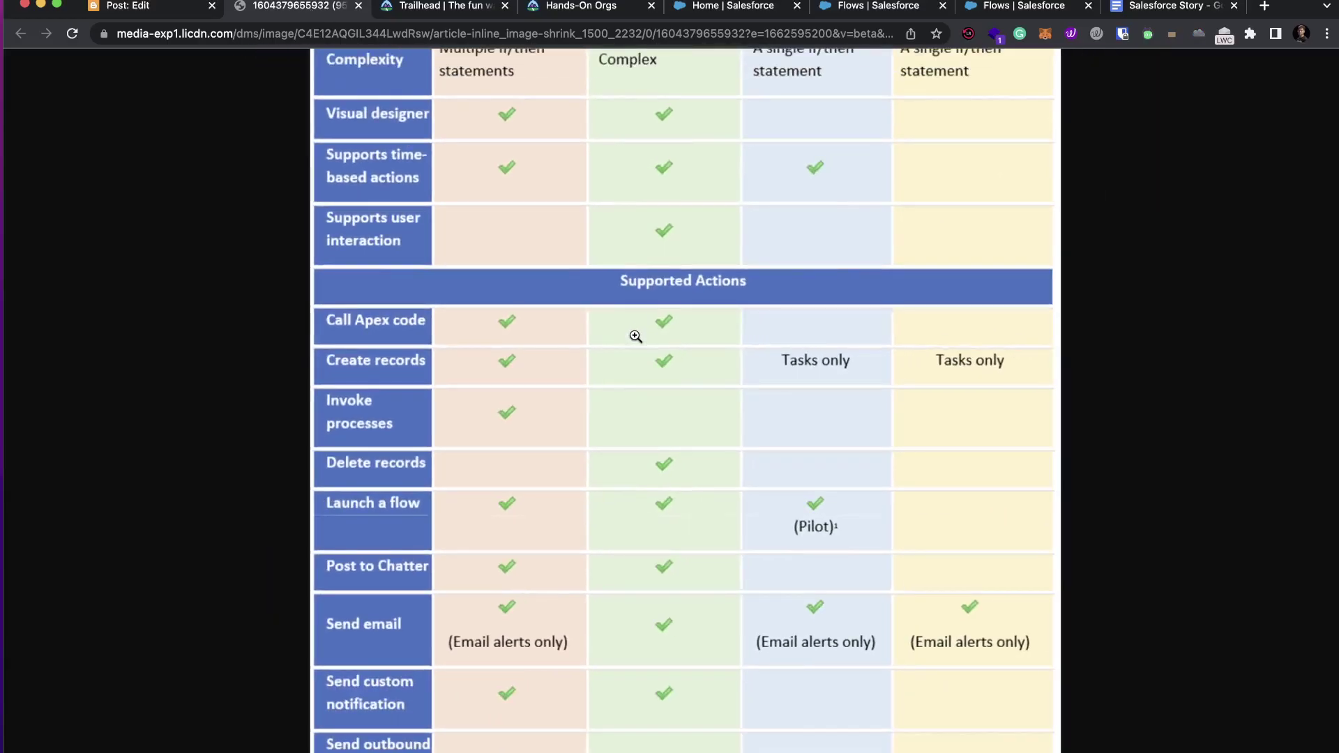
key("super+minus")
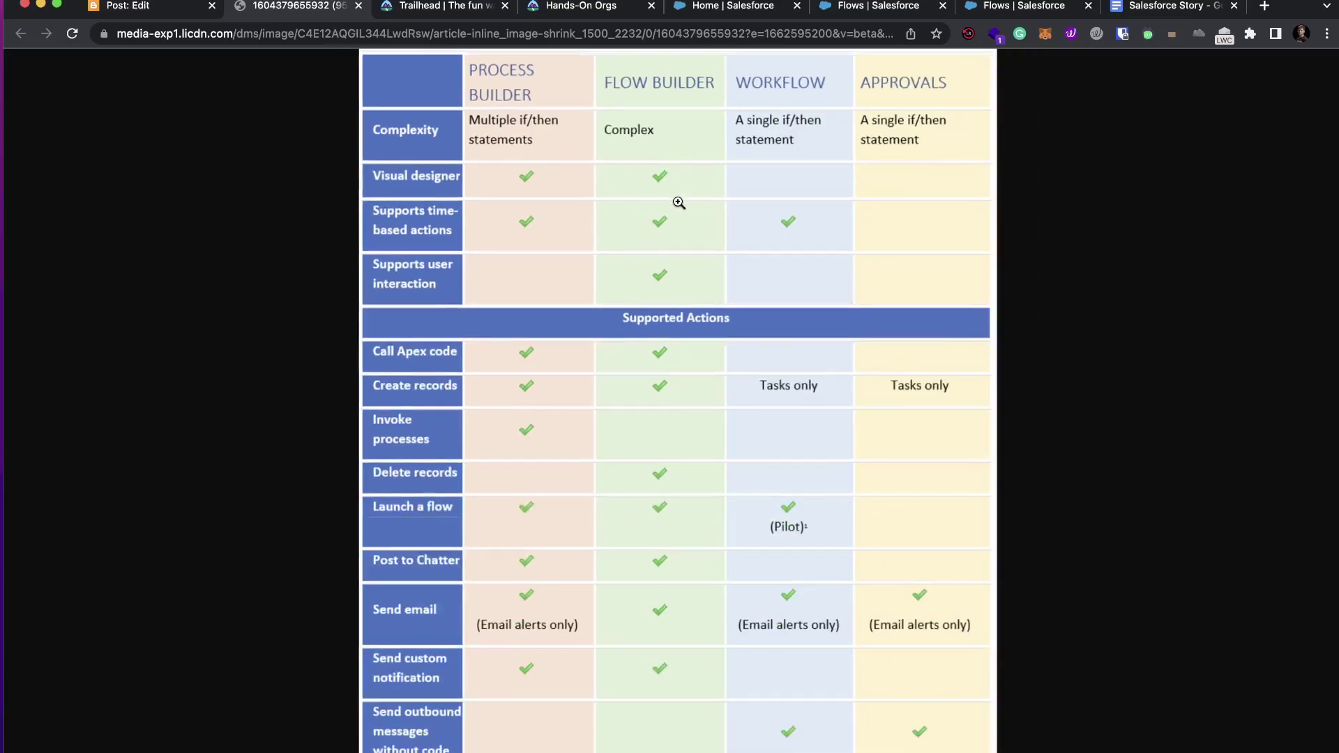
scroll(679, 203, "down", 1)
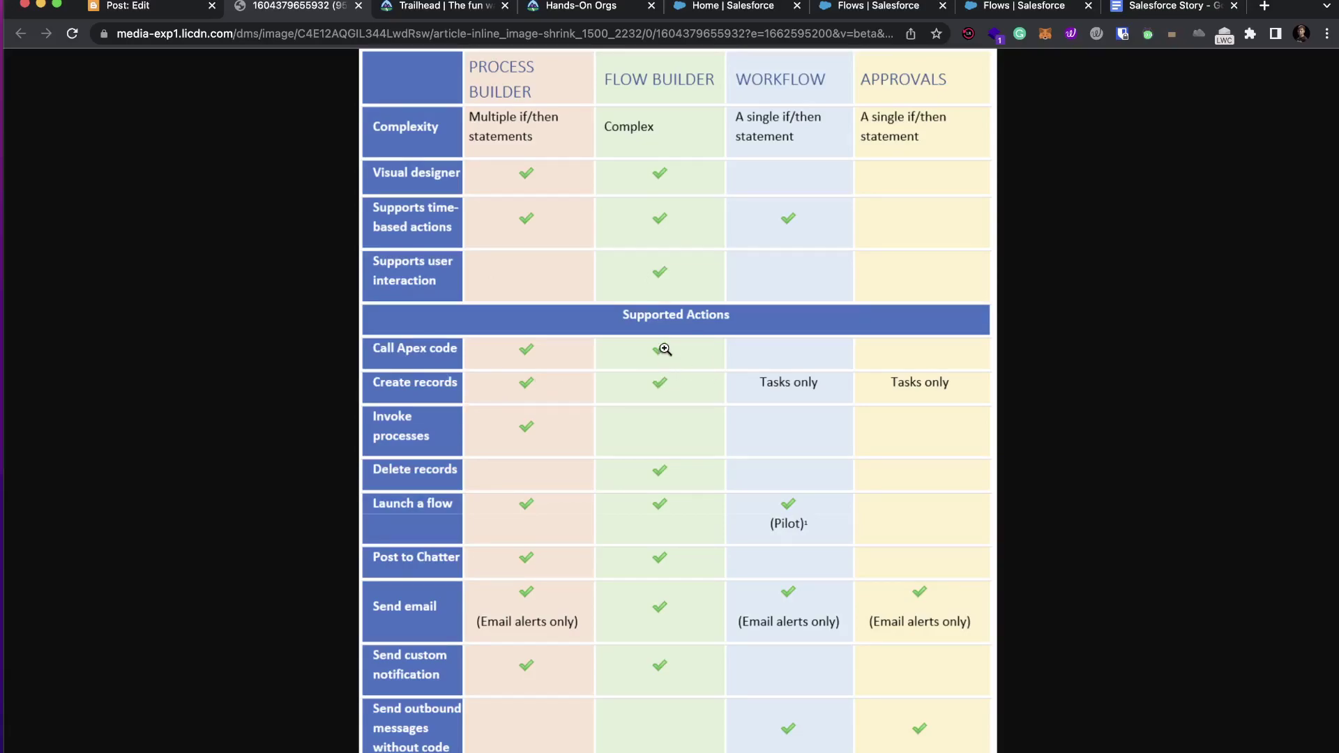
scroll(666, 353, "down", 1)
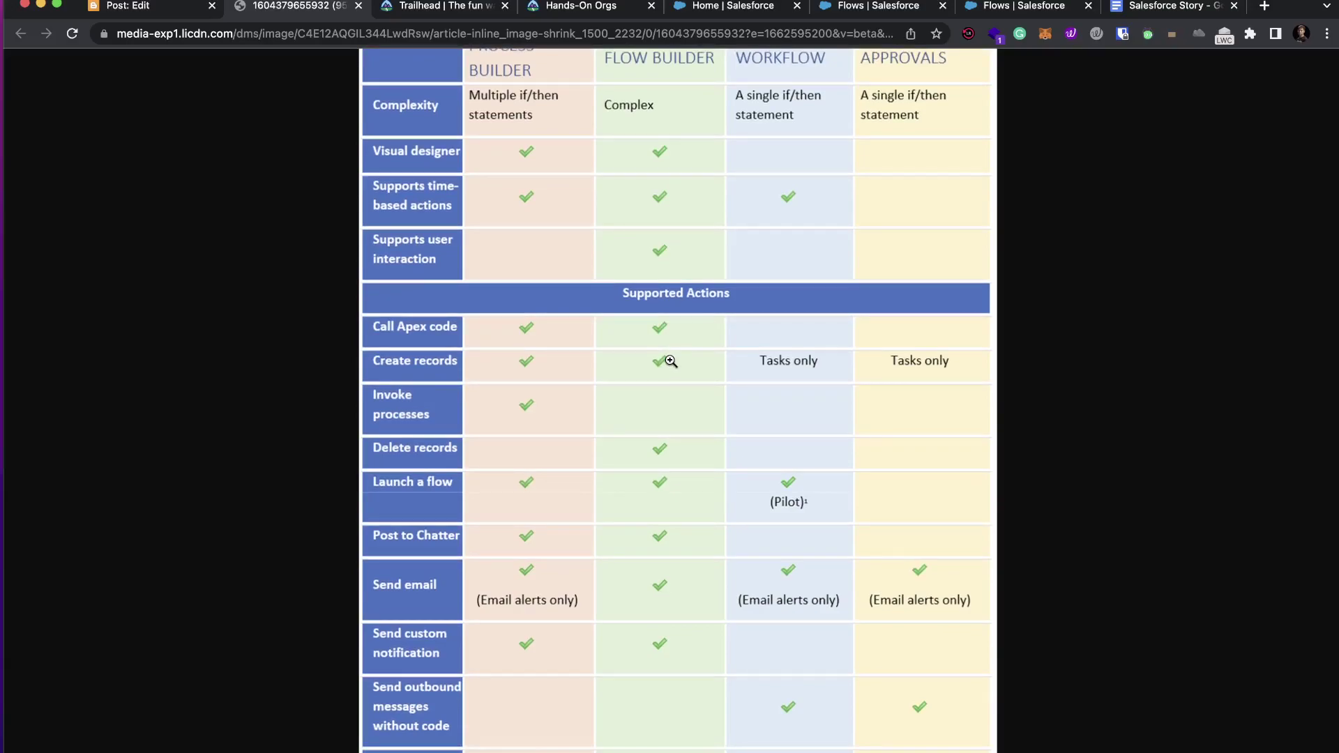
scroll(671, 359, "down", 1)
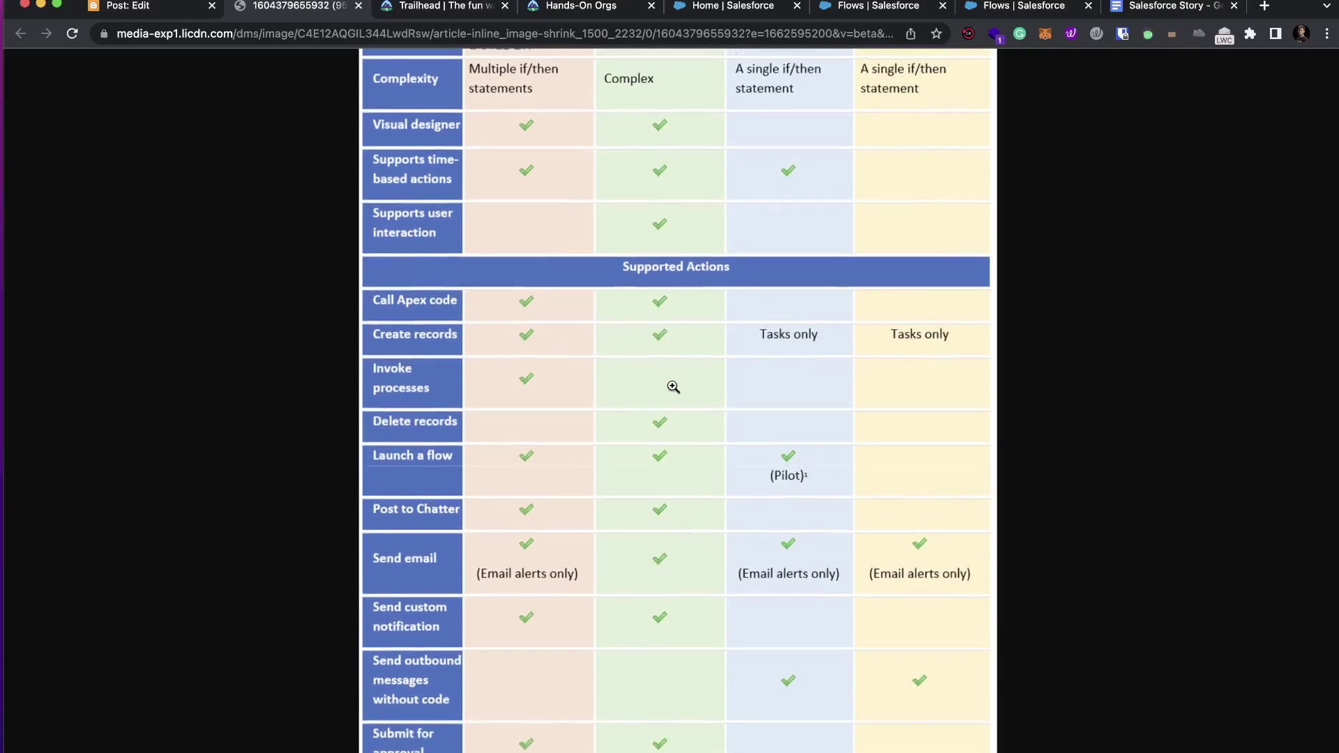
scroll(589, 384, "up", 2)
scroll(614, 412, "down", 1)
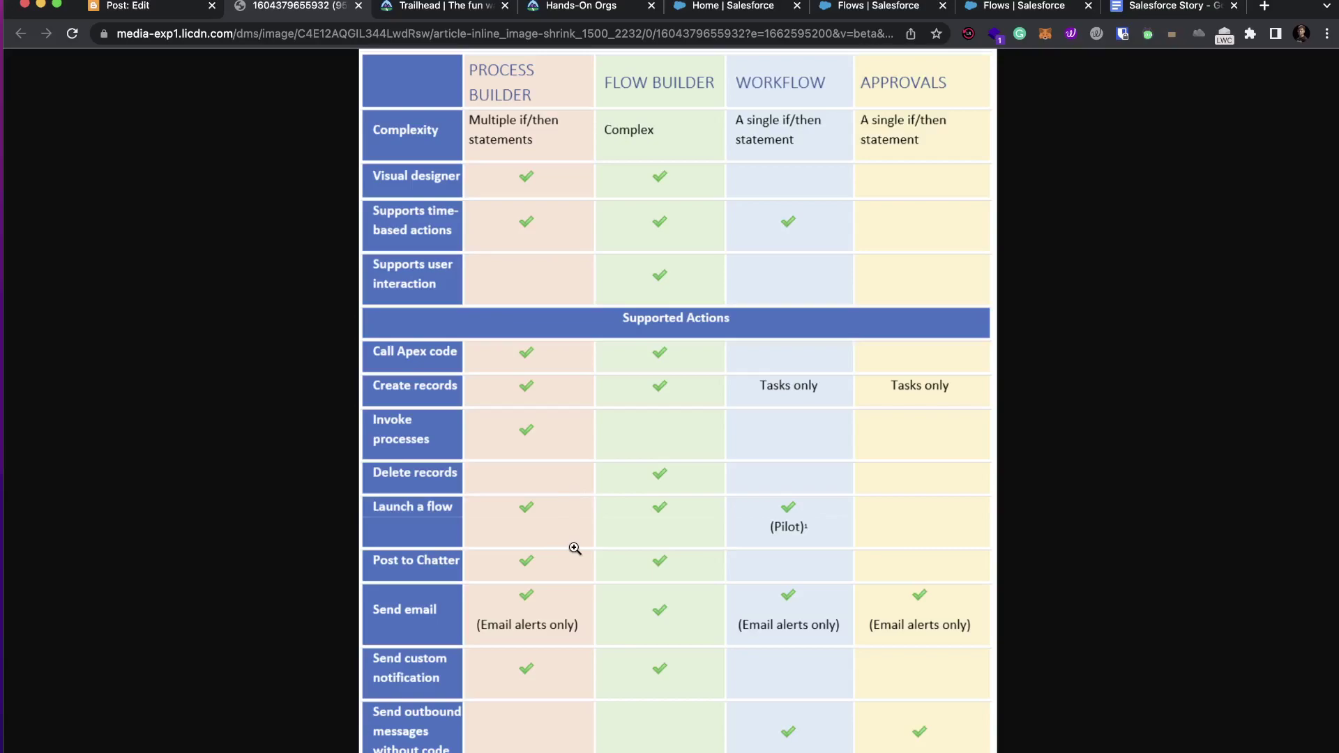
scroll(575, 548, "down", 3)
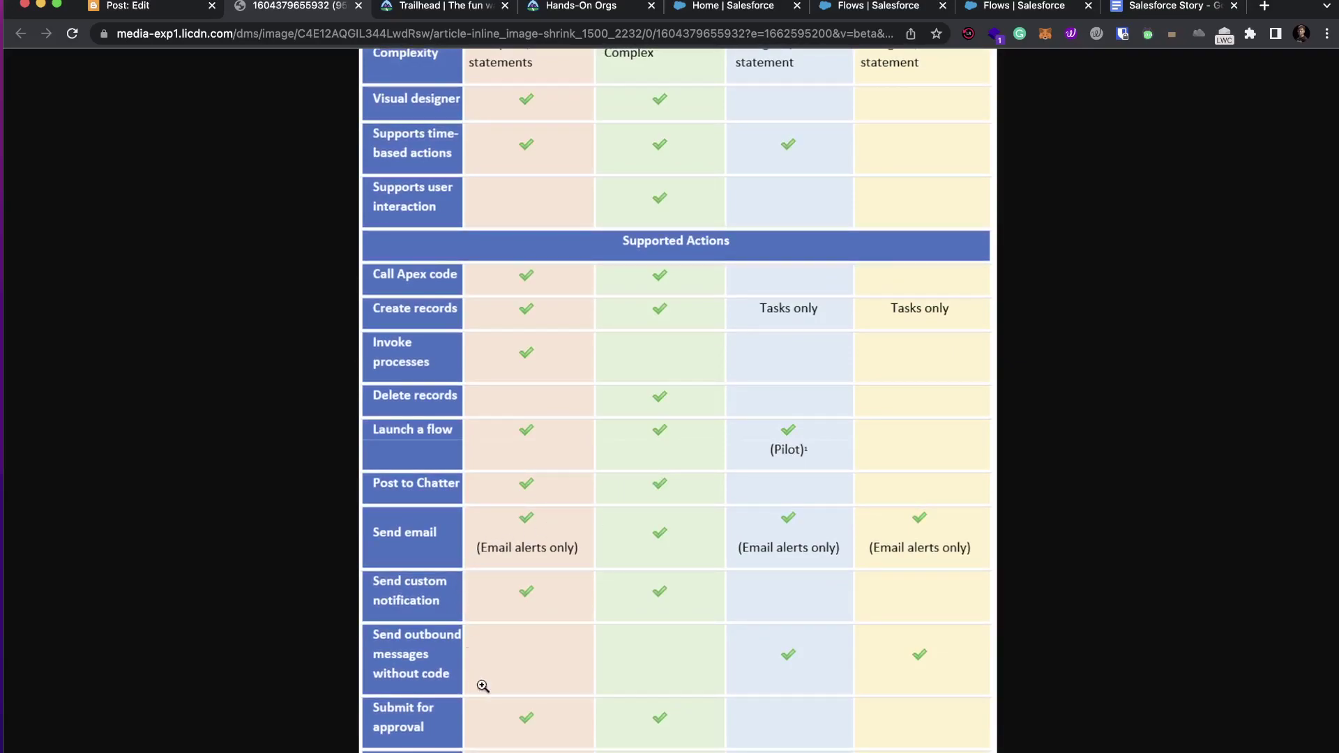
scroll(637, 565, "up", 3)
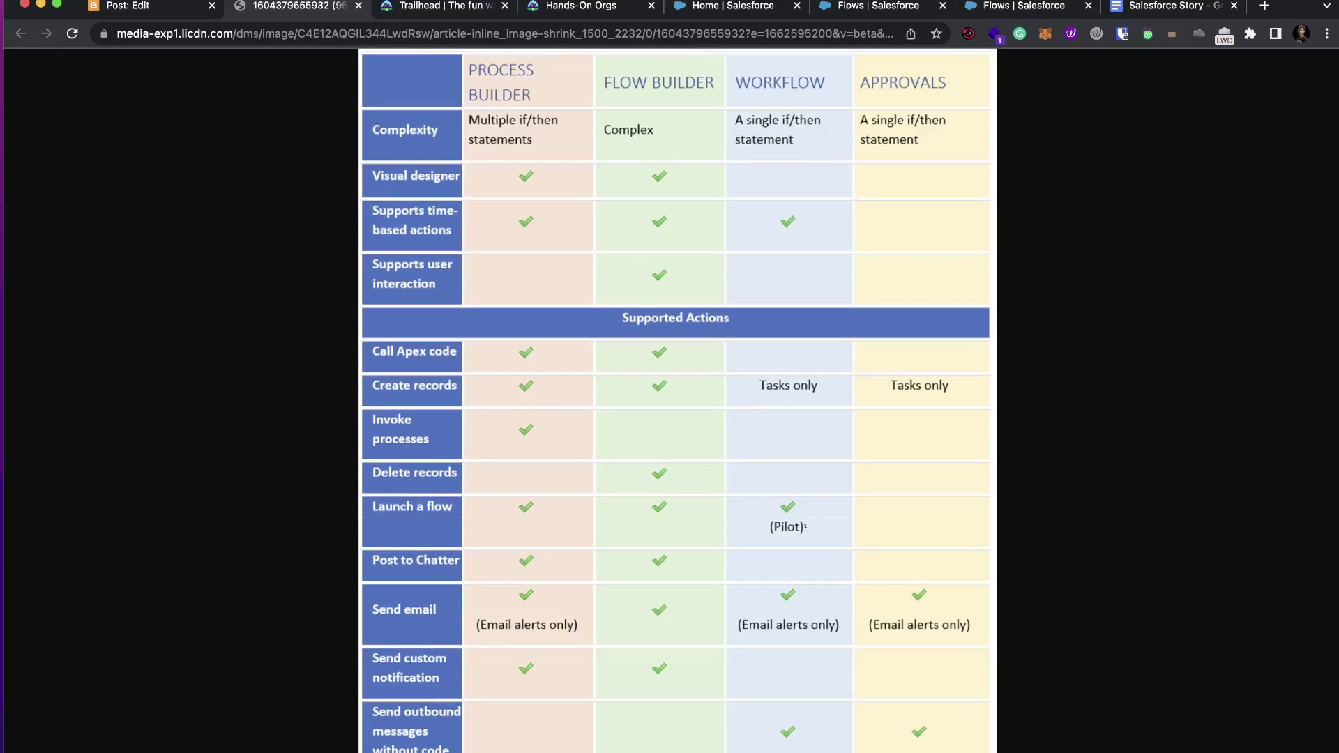
In the blog post, highlight Apex, Workflow, Process Builder, Flow and Approval Processes in turn.
left_click(140, 6)
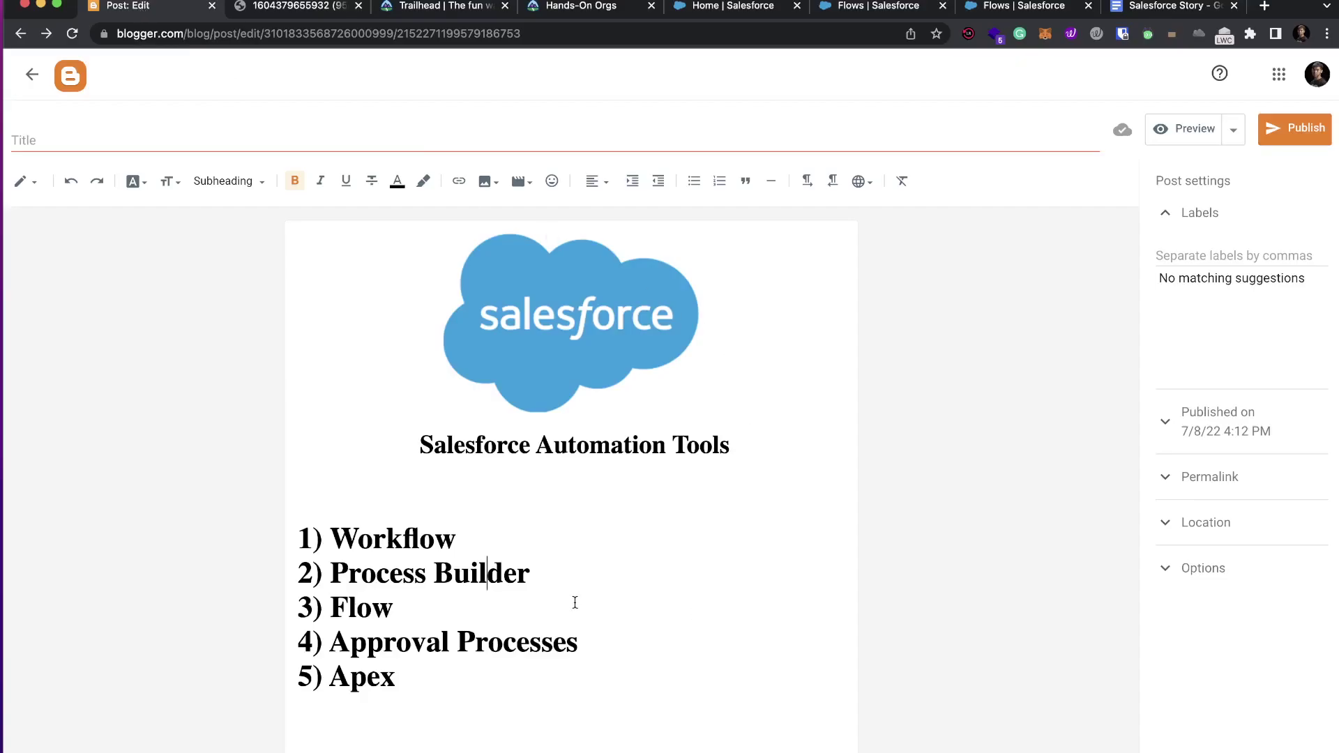
left_click(417, 672)
left_click_drag(387, 676, 329, 677)
left_click(472, 683)
left_click_drag(331, 541, 456, 543)
left_click_drag(331, 576, 529, 576)
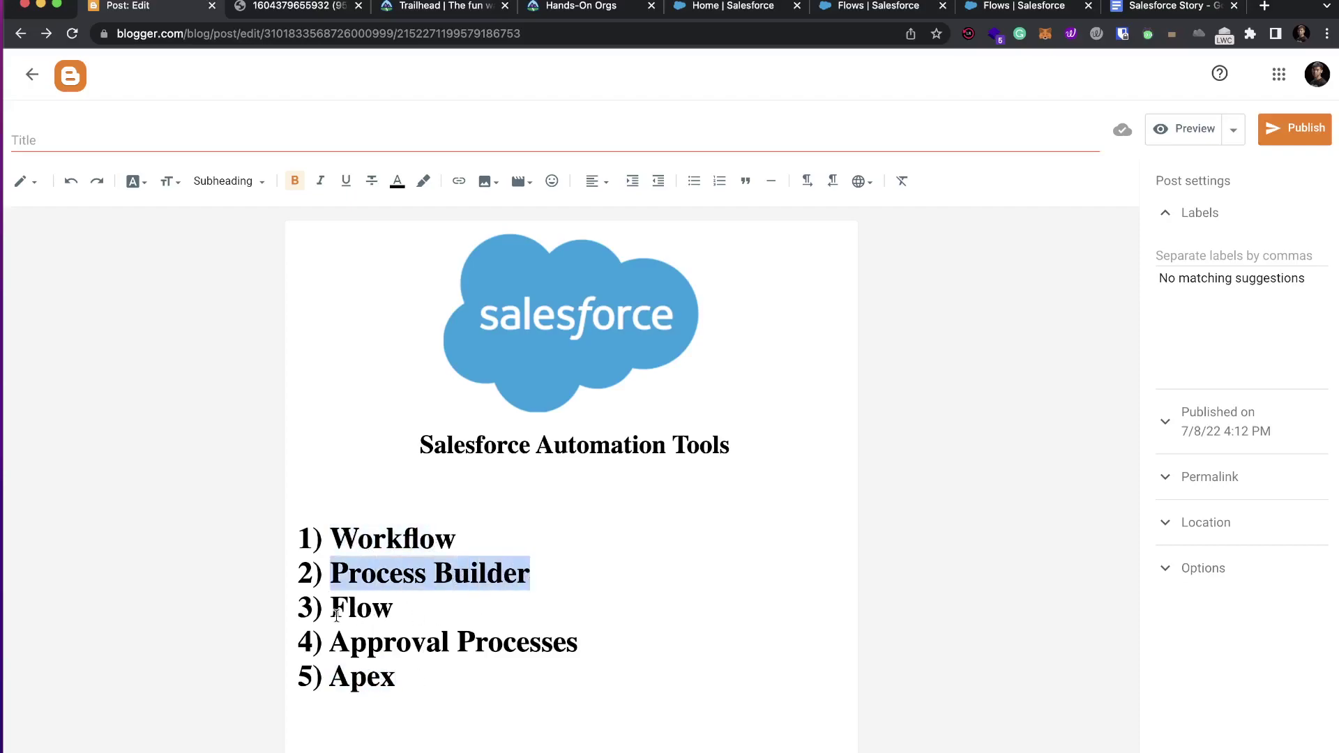
left_click_drag(333, 612, 407, 611)
left_click(332, 640)
left_click_drag(332, 640, 588, 636)
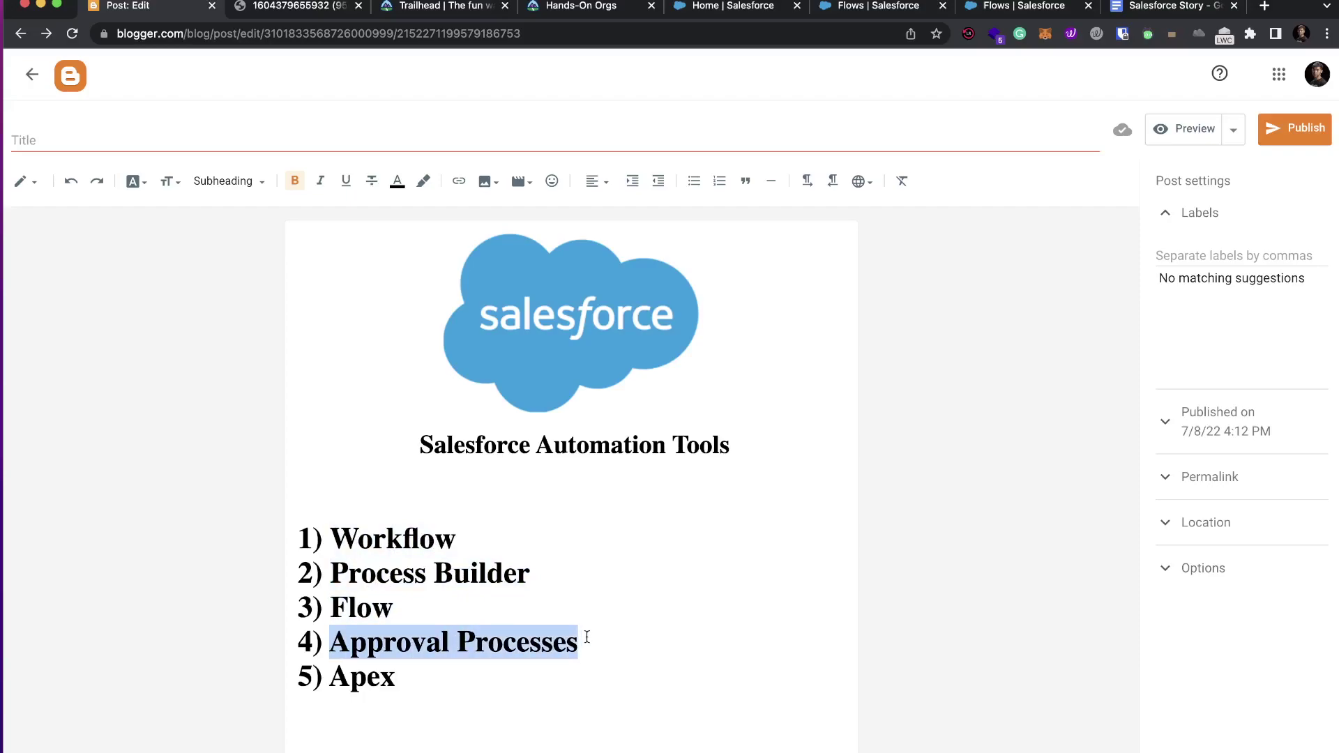
left_click(417, 672)
left_click_drag(396, 677, 338, 682)
Extend the fifth item to read 'Apex - How to code - Write Test Classes' and select the line.
left_click(418, 683)
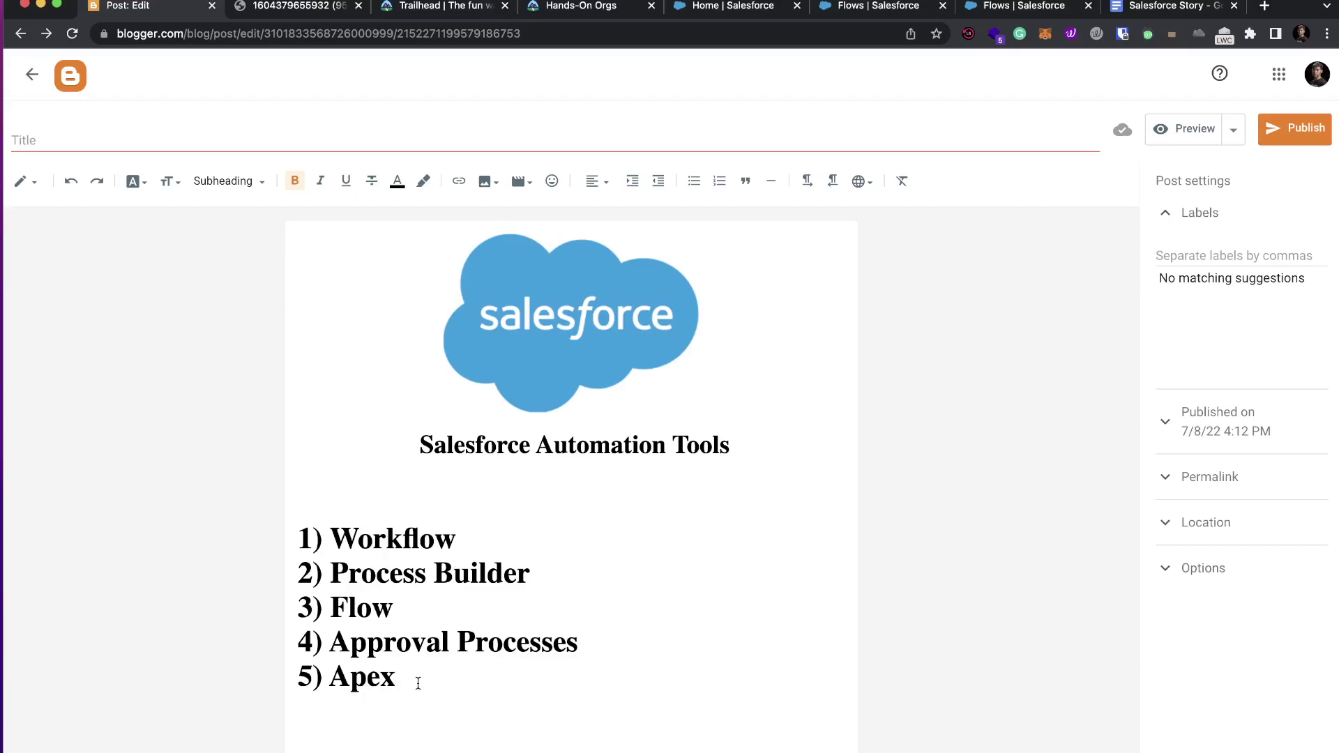
type("- How to co")
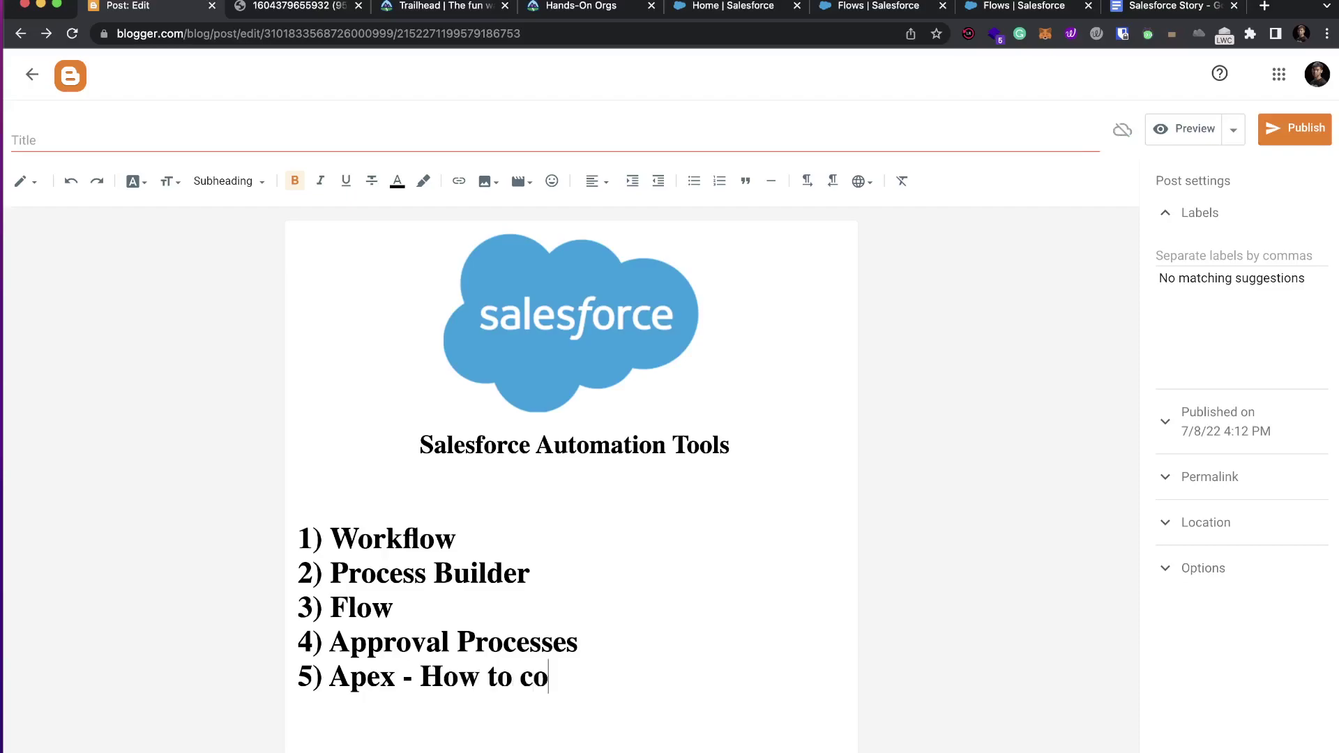
type("de - te")
key("BackSpace")
key("BackSpace")
type("W")
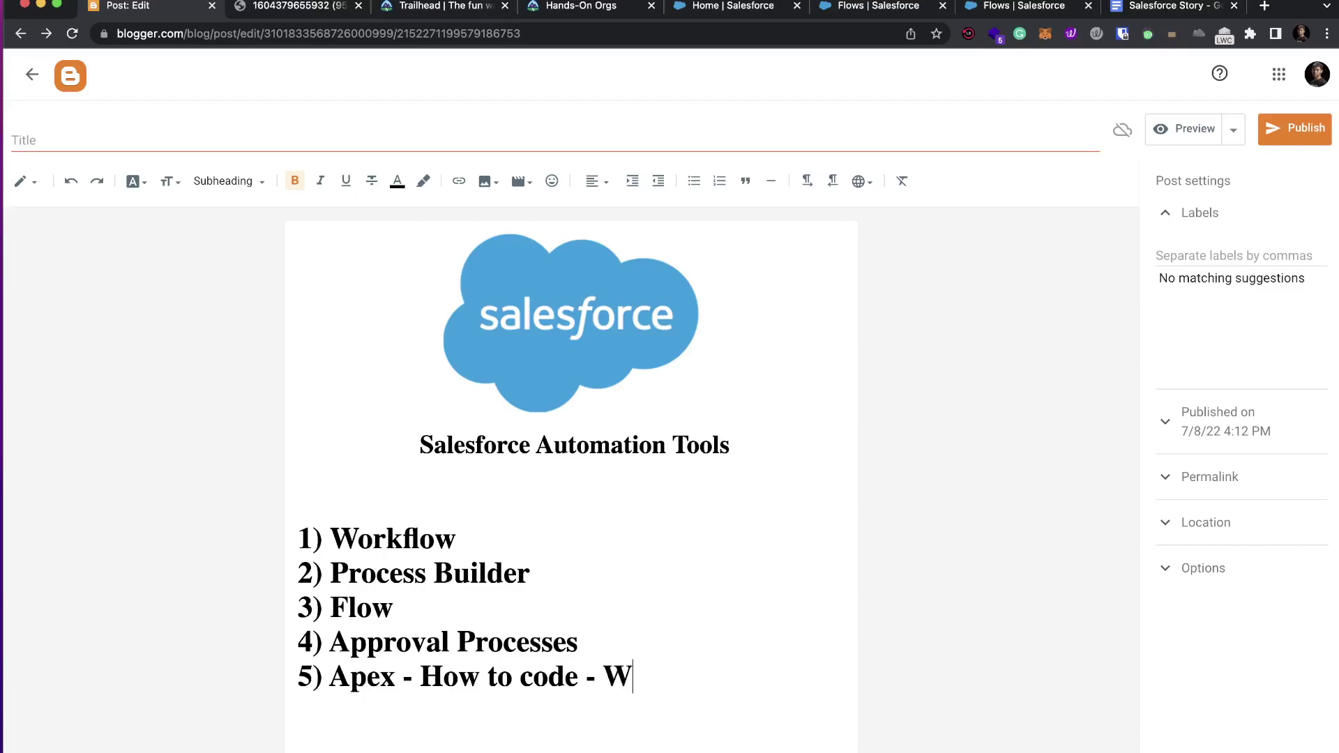
type("rite Test Classes")
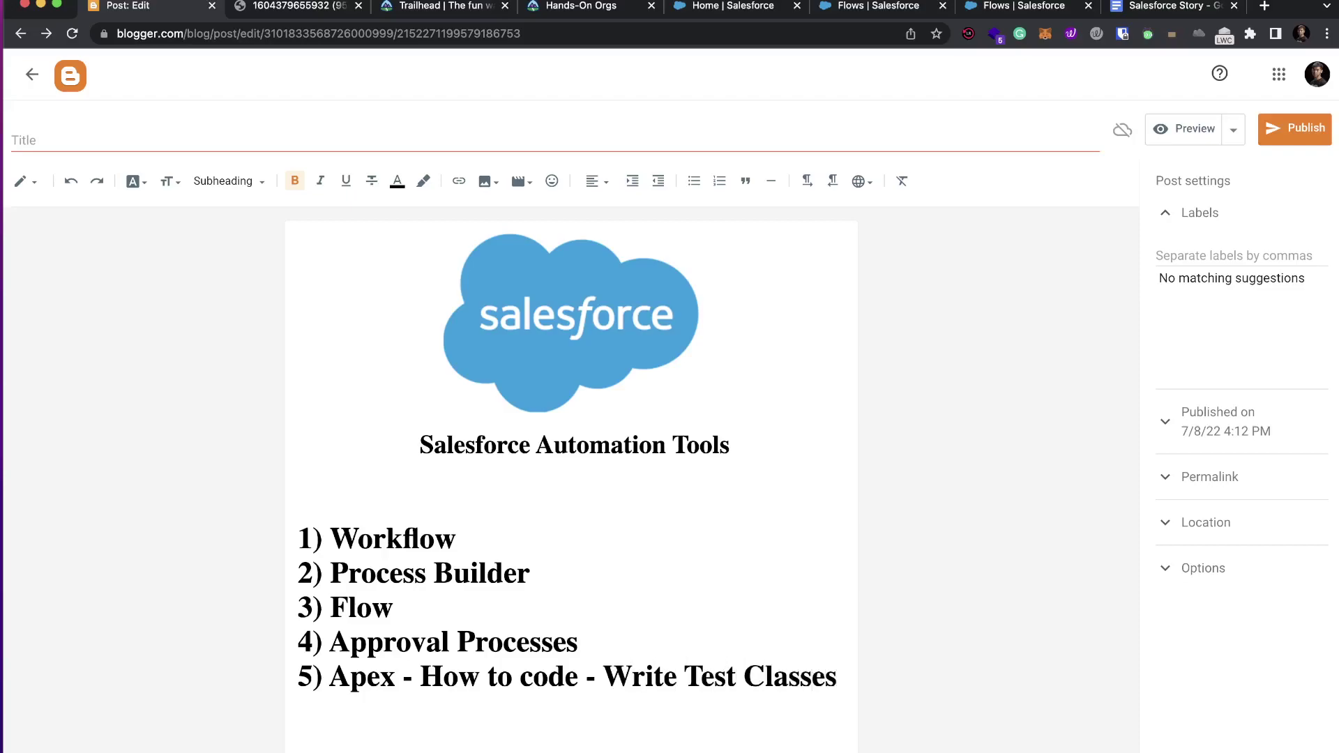
key("shift+Left")
key("shift+Left")
key("shift+Left")
key("shift+Left")
key("shift+Left")
key("shift+Left")
key("super+shift+Left")
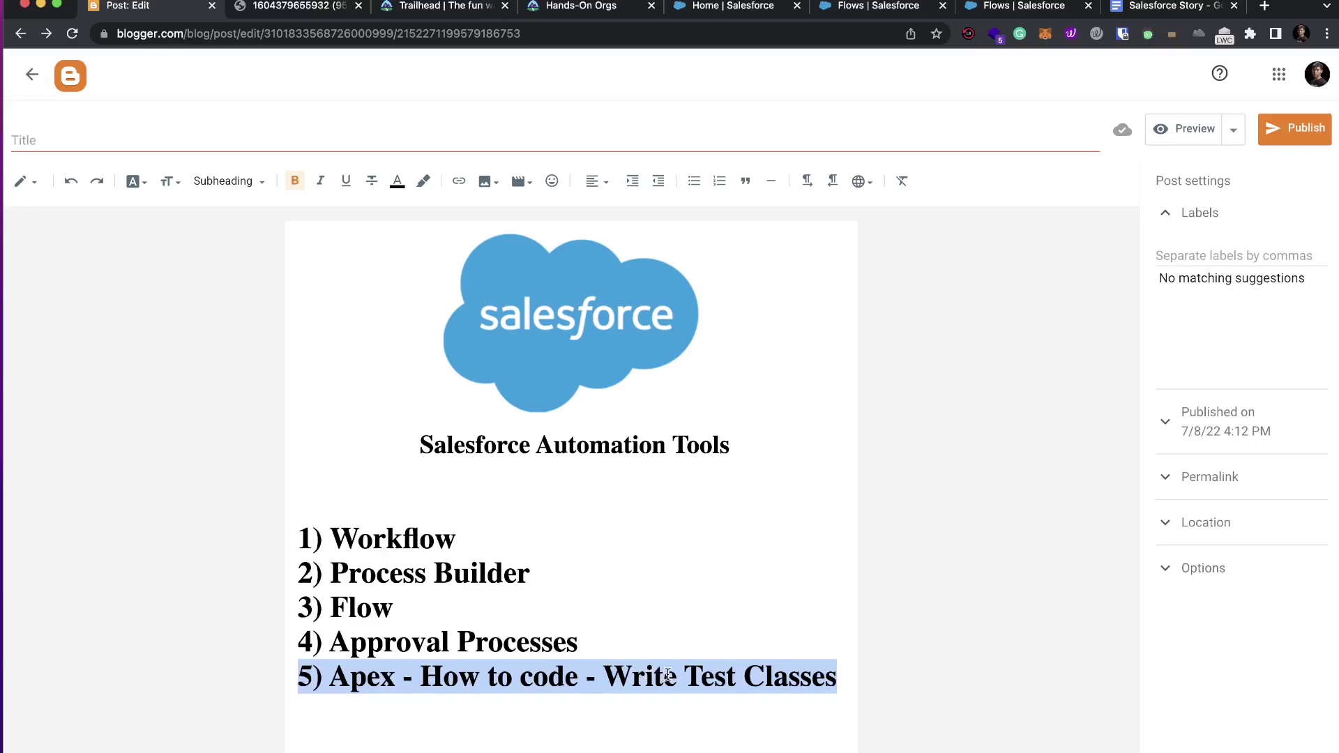
Add a blank normal paragraph after the fifth list item, 'Write Test Classes'.
left_click(830, 674)
left_click_drag(604, 675, 839, 681)
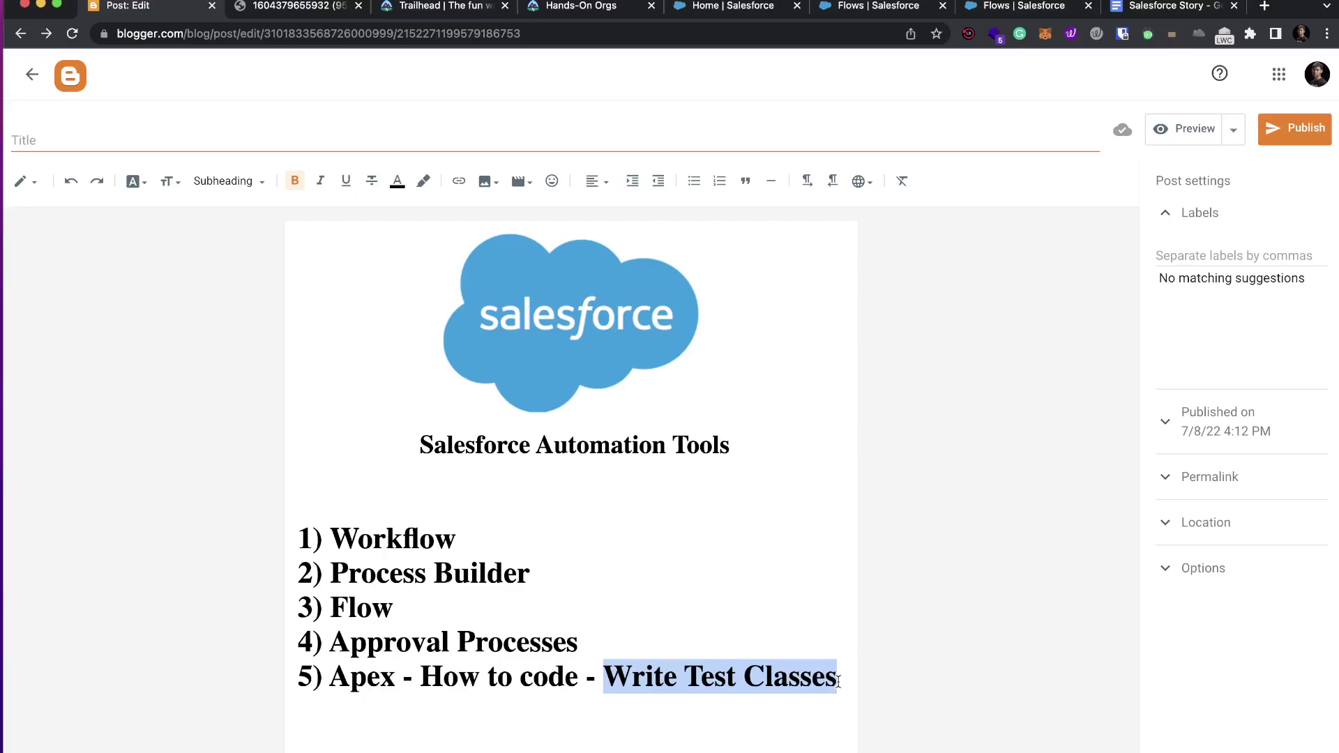
left_click(834, 680)
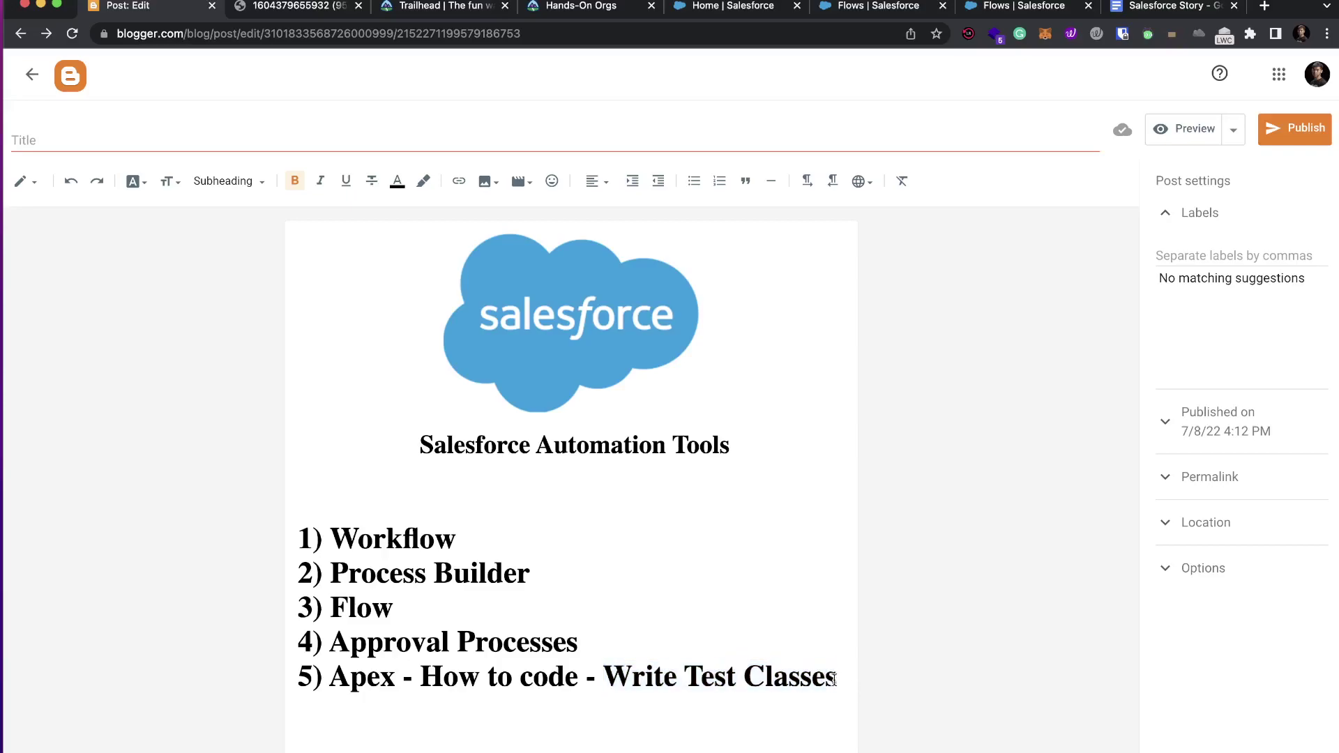
key("Return")
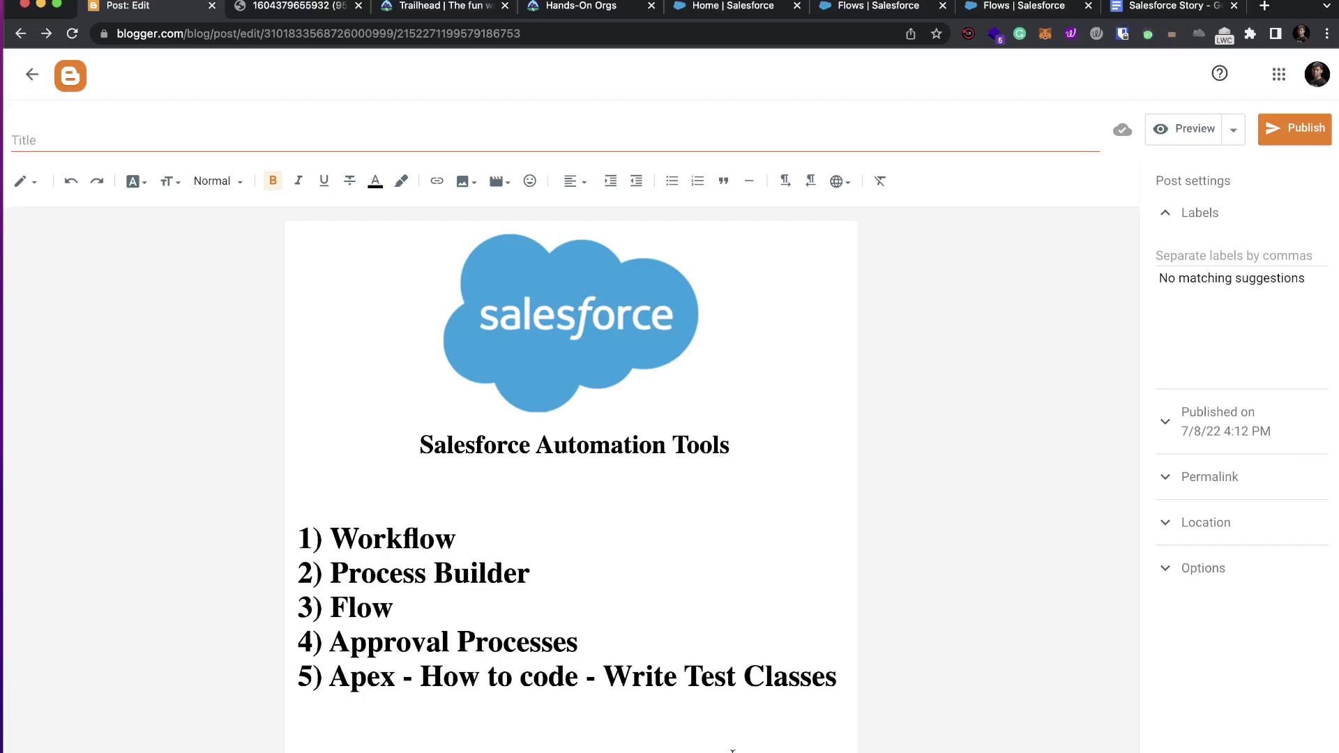
Paste '75% - coverage' on the empty line, then review the Workflow, Flow and Approval Processes lines.
left_click(684, 744)
type("75% - coverage")
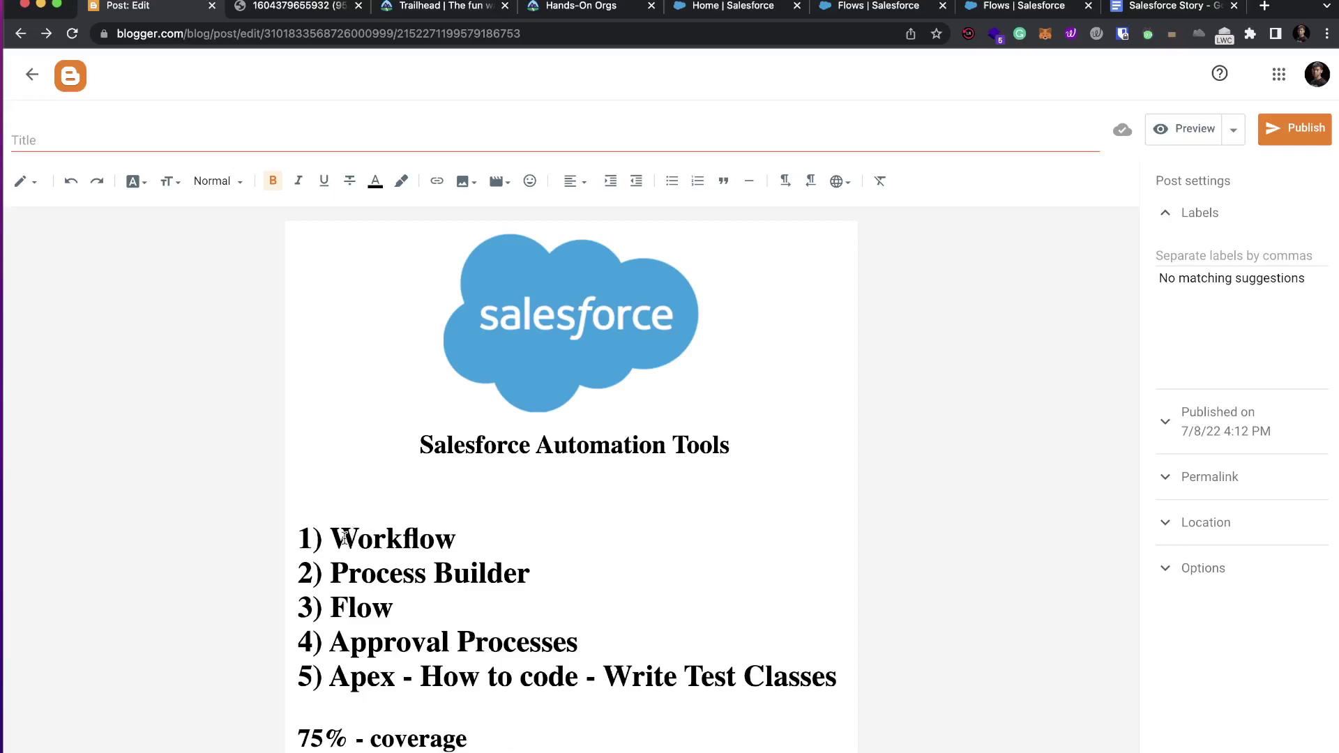
left_click_drag(331, 539, 443, 613)
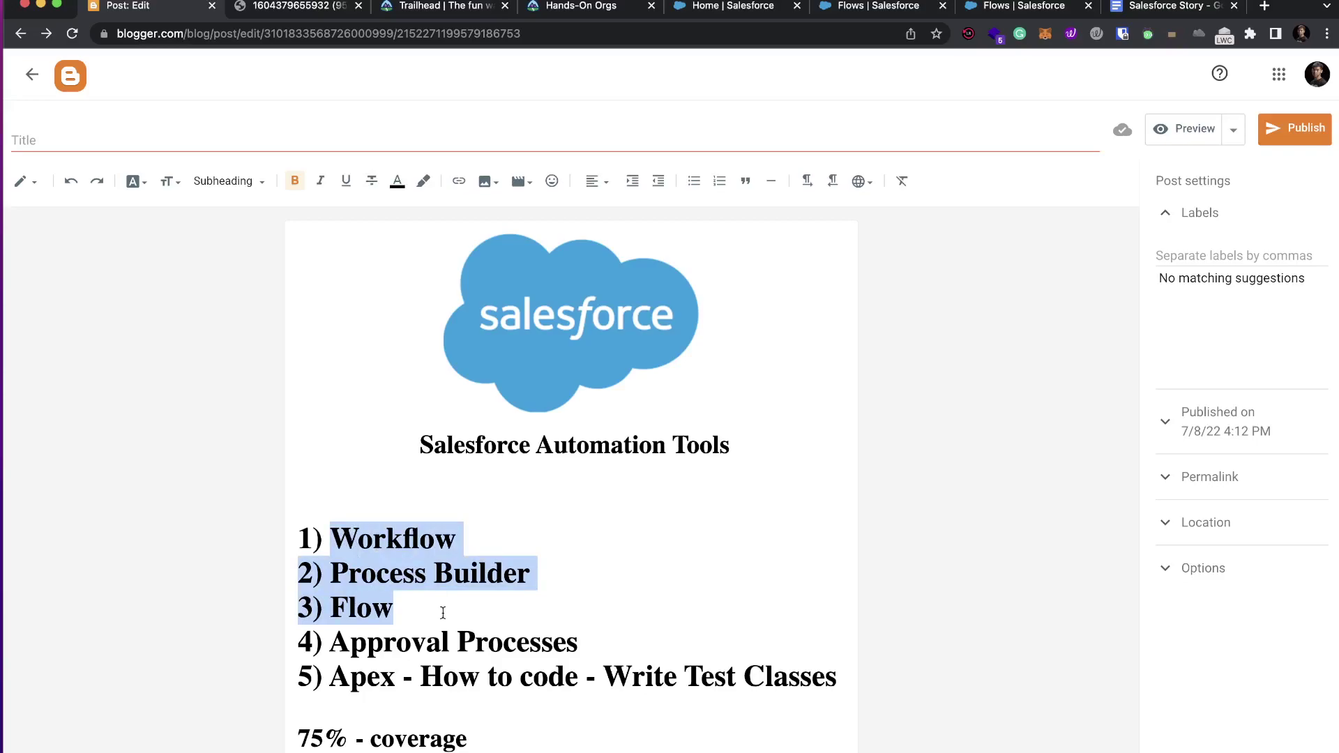
left_click(553, 450)
left_click(492, 511)
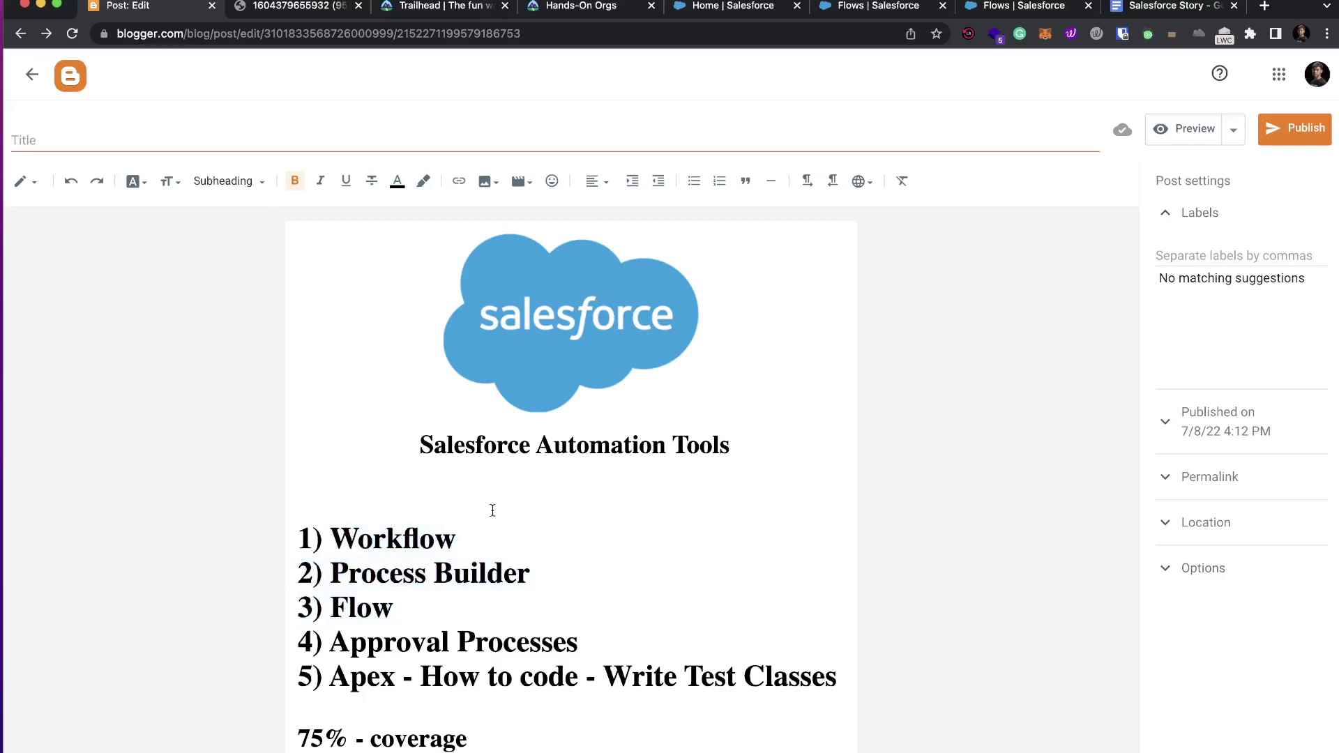
left_click(484, 542)
left_click(447, 601)
left_click(591, 642)
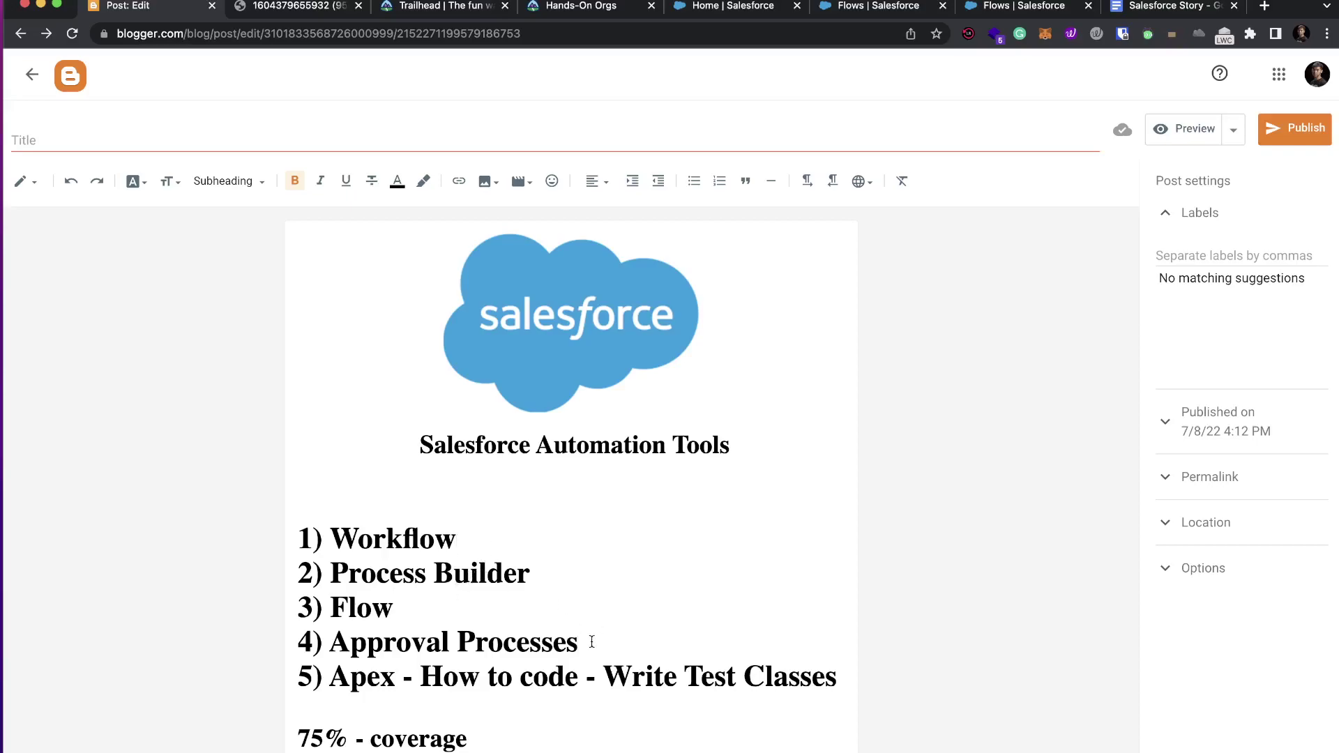